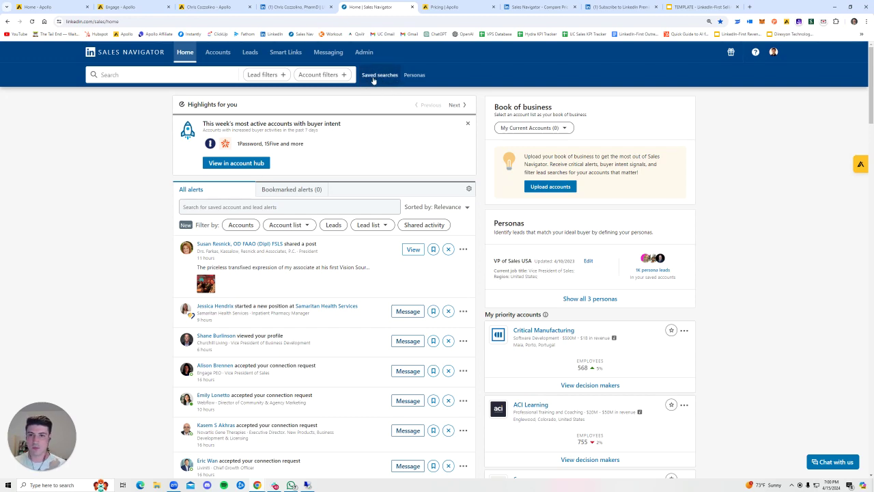
Step: Open the saved lead search "A - Connection Requestss" in Sales Navigator
left_click(376, 76)
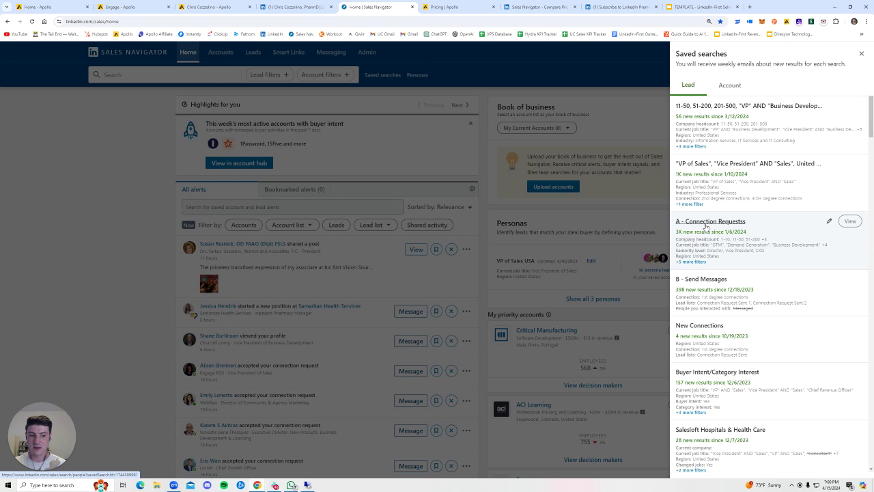
left_click(706, 225)
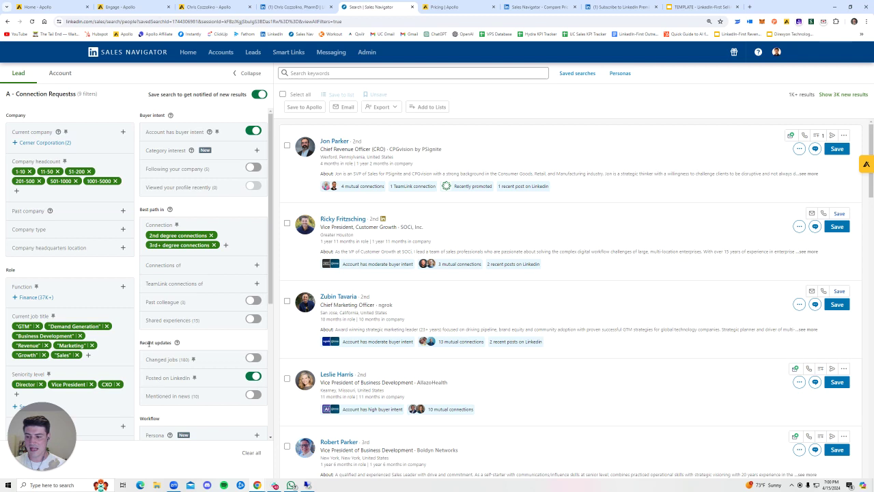
Step: Switch off the Posted on LinkedIn filter under Recent updates, check the result total, and switch the filter back on
left_click_drag(143, 342, 172, 342)
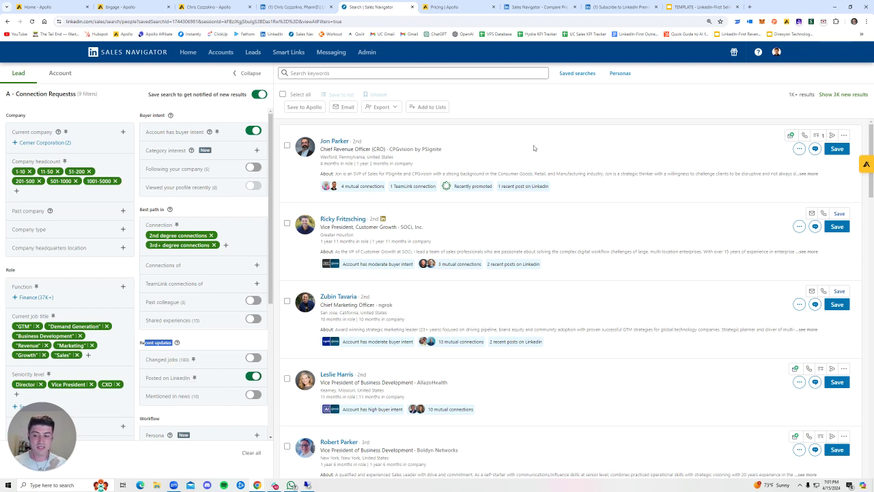
left_click(261, 378)
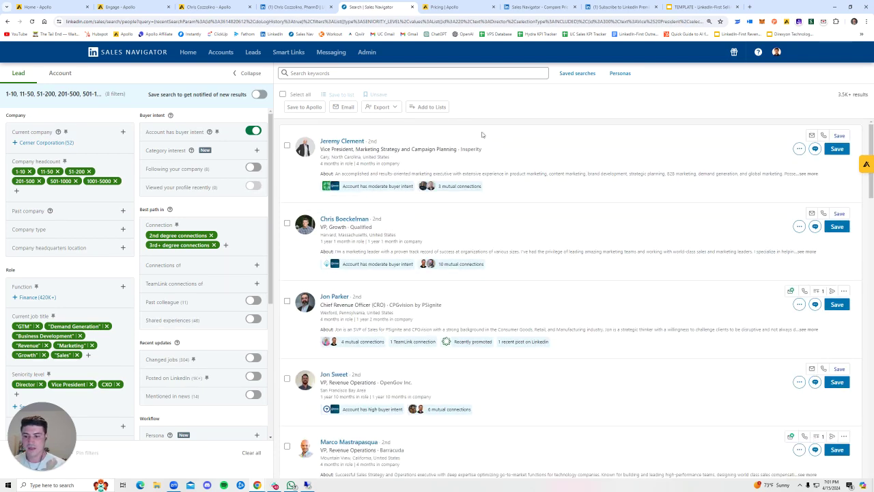
left_click_drag(822, 96, 872, 97)
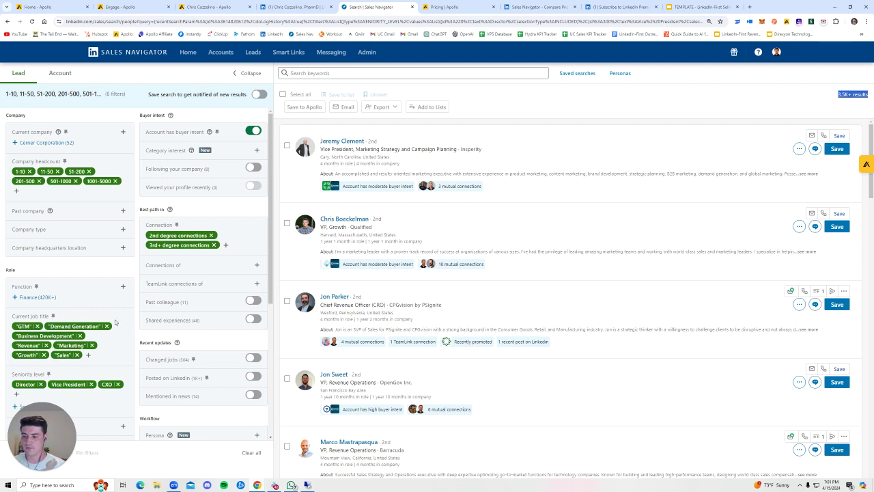
left_click(252, 376)
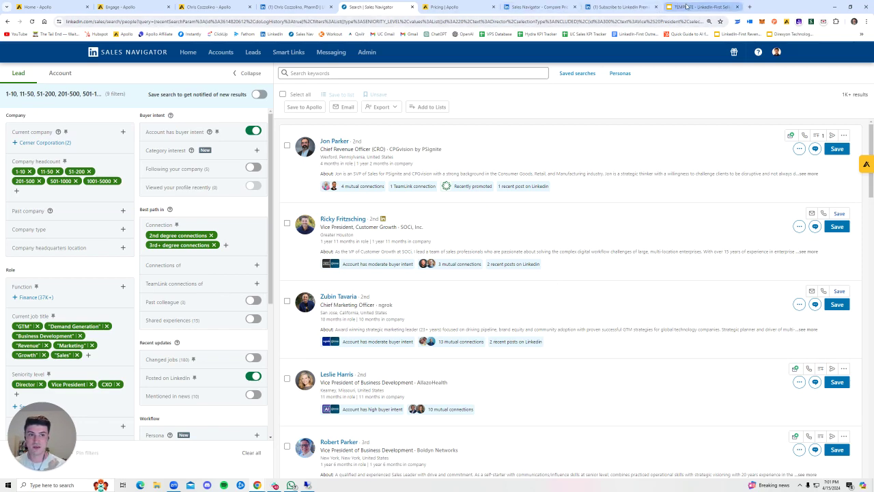
Step: Switch to the LinkedIn-First Selling presentation and review the new connections and monthly connection requests on the How It Works slide
left_click(700, 7)
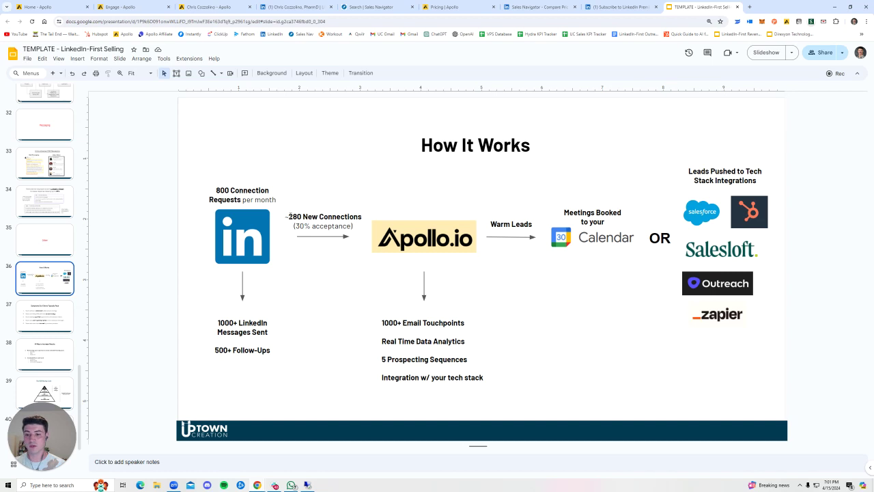
left_click_drag(288, 216, 338, 216)
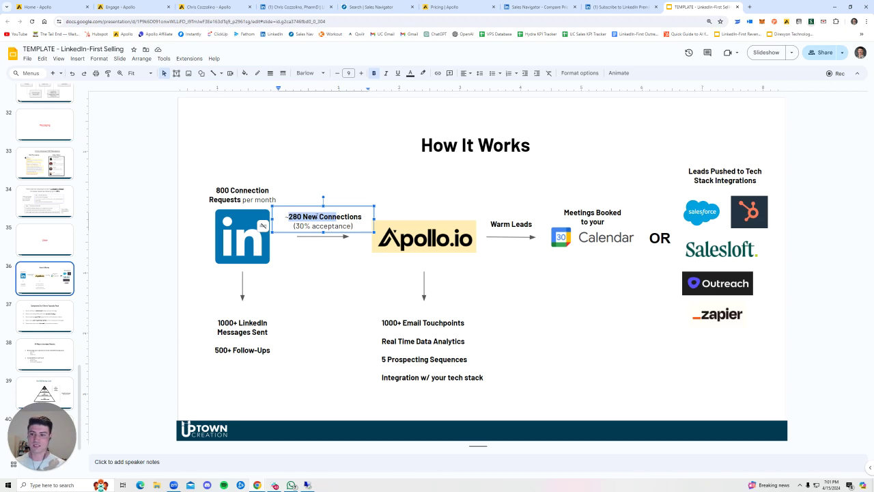
left_click_drag(214, 188, 279, 200)
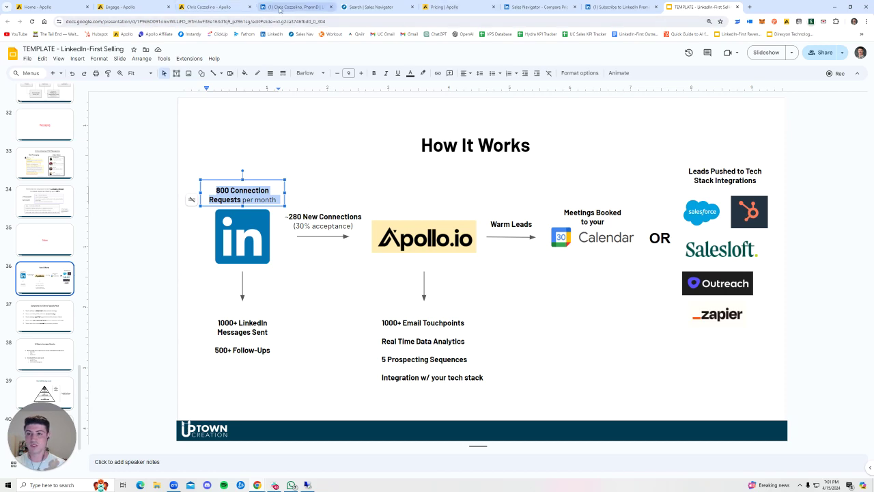
Step: Return to the Sales Navigator lead search and examine its job title, seniority, geography, industry, recent updates and workflow filters
left_click(383, 7)
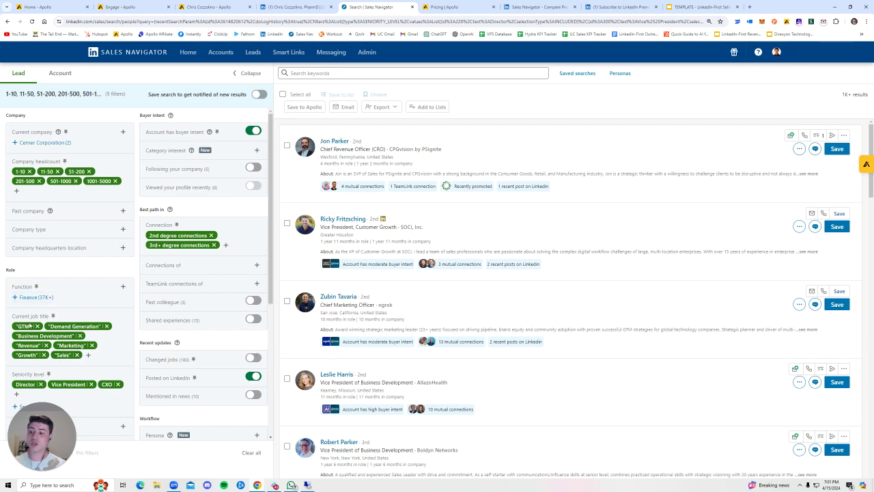
scroll(62, 341, "down", 1)
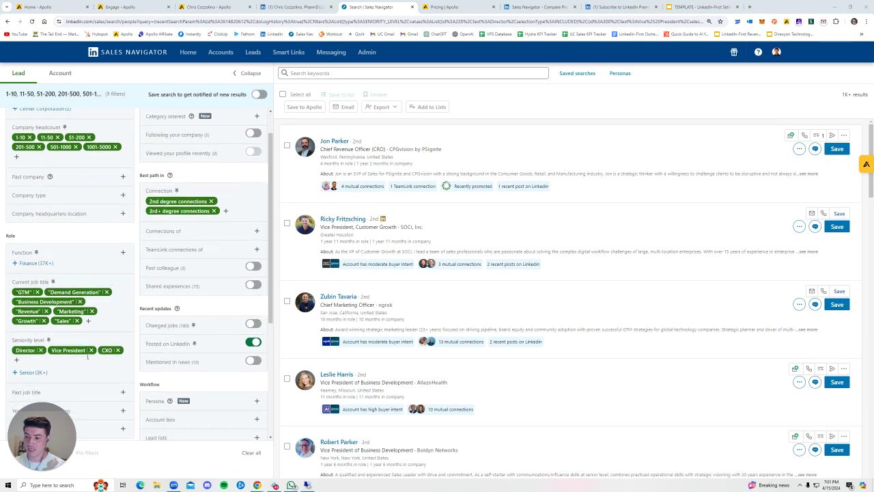
scroll(106, 392, "down", 3)
scroll(109, 386, "down", 2)
scroll(116, 379, "up", 1)
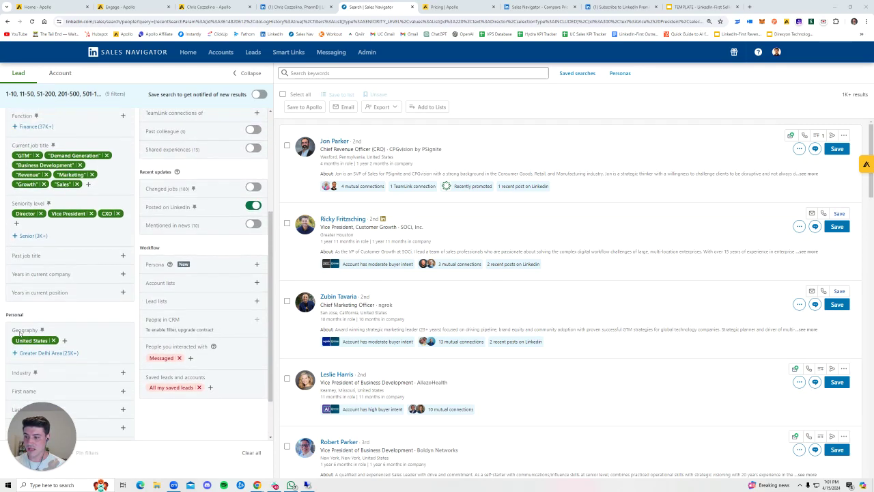
left_click(122, 374)
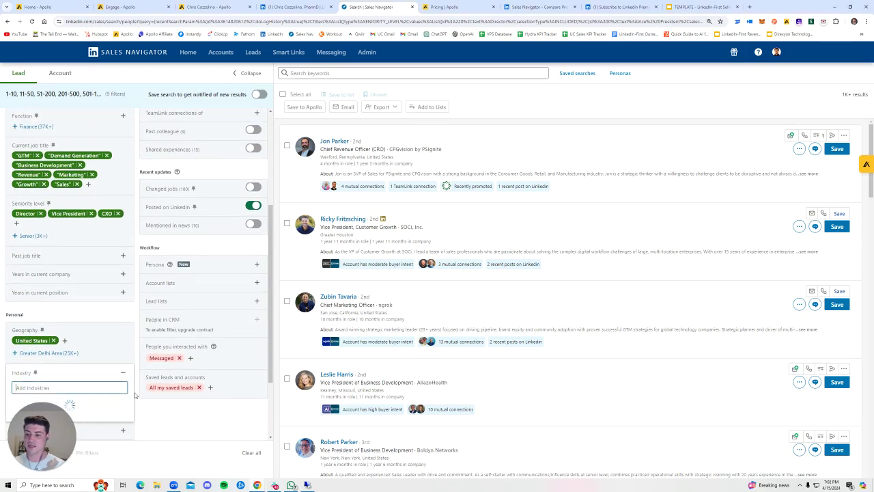
scroll(108, 340, "down", 2)
scroll(110, 328, "up", 2)
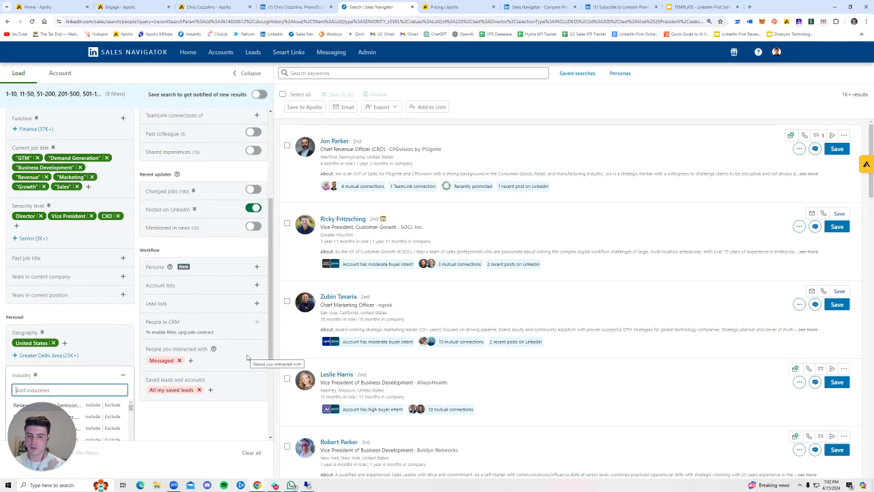
scroll(249, 314, "up", 2)
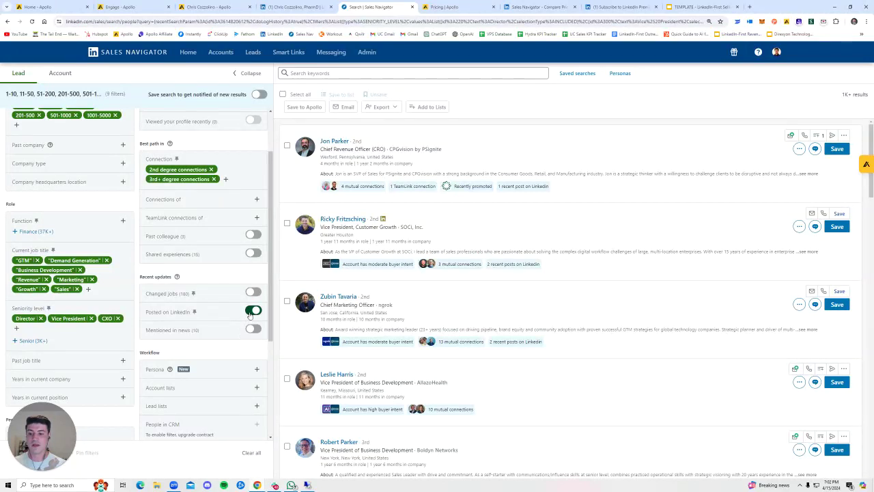
scroll(219, 316, "down", 1)
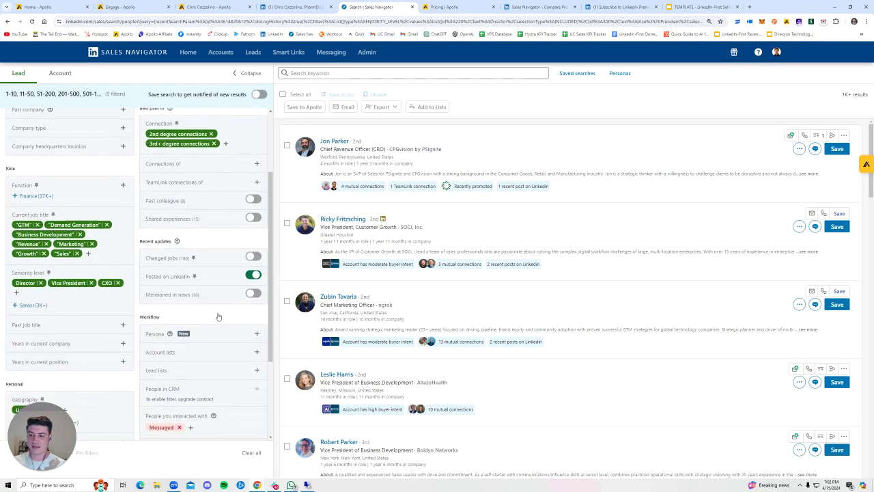
scroll(219, 316, "down", 2)
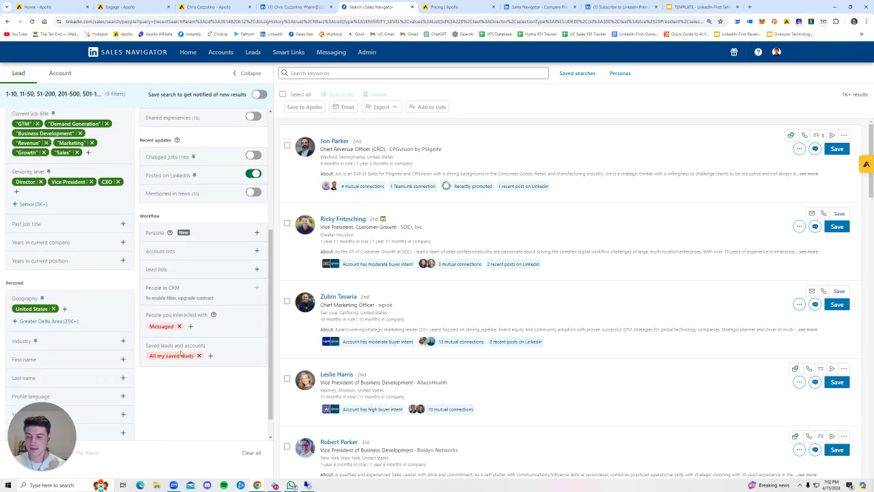
scroll(181, 352, "up", 4)
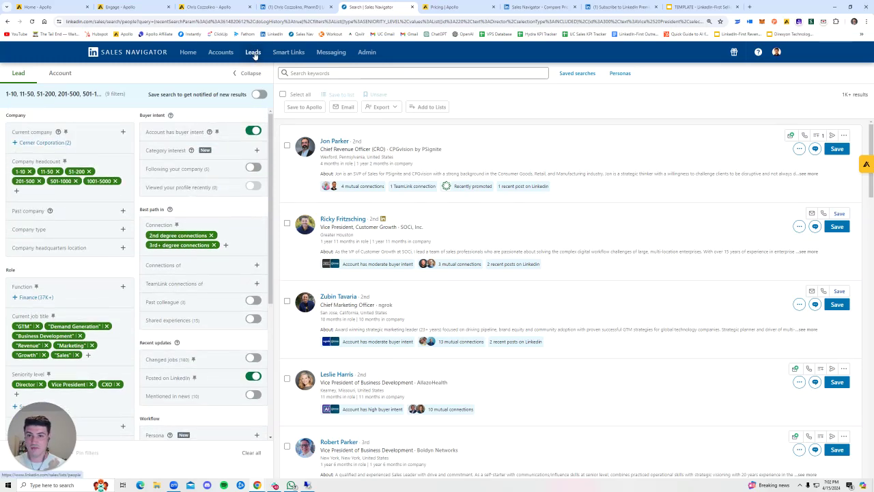
Step: Go to the lead lists and fill in a new list named "Connection Request Sent", closing the form without creating it
left_click(254, 55)
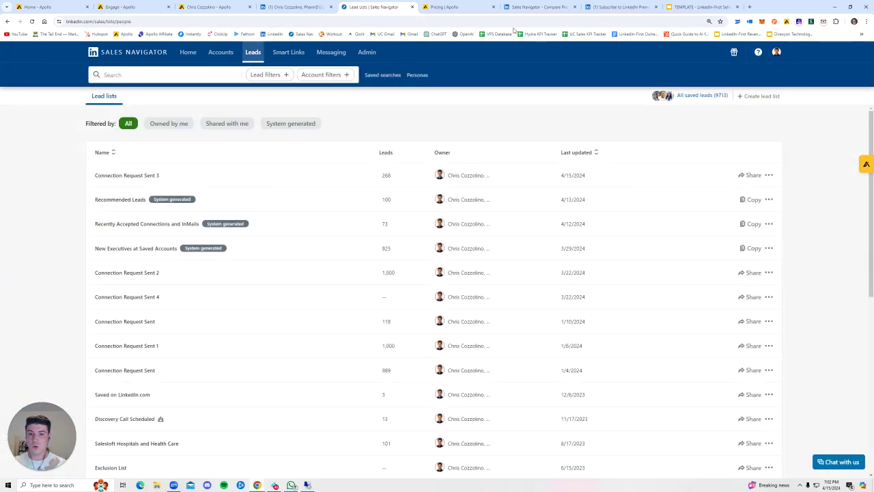
left_click(760, 96)
left_click(383, 232)
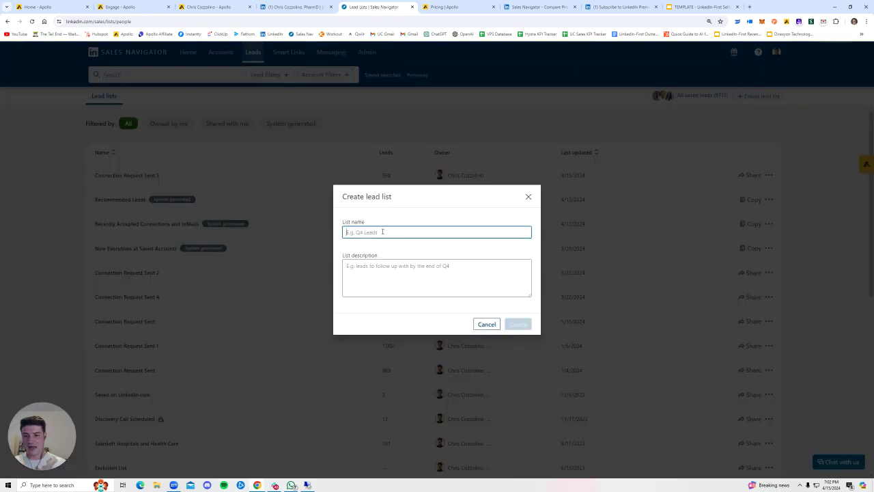
type("Conne")
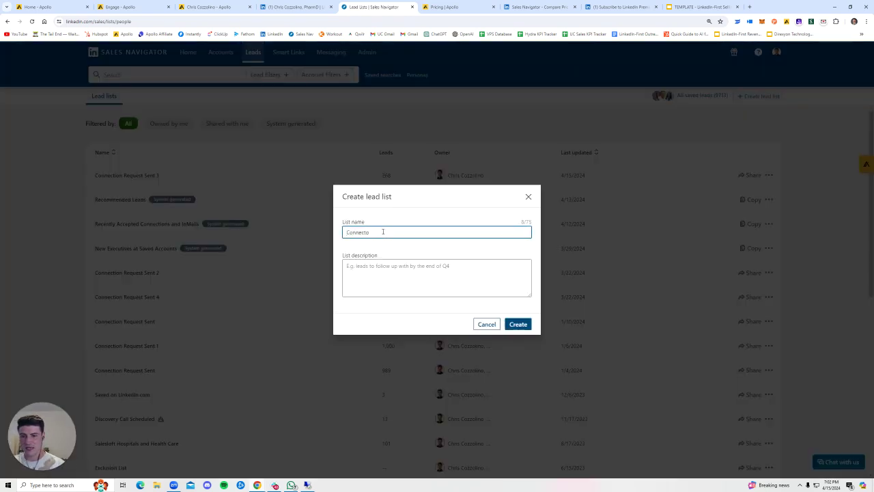
type("ction Request Sent")
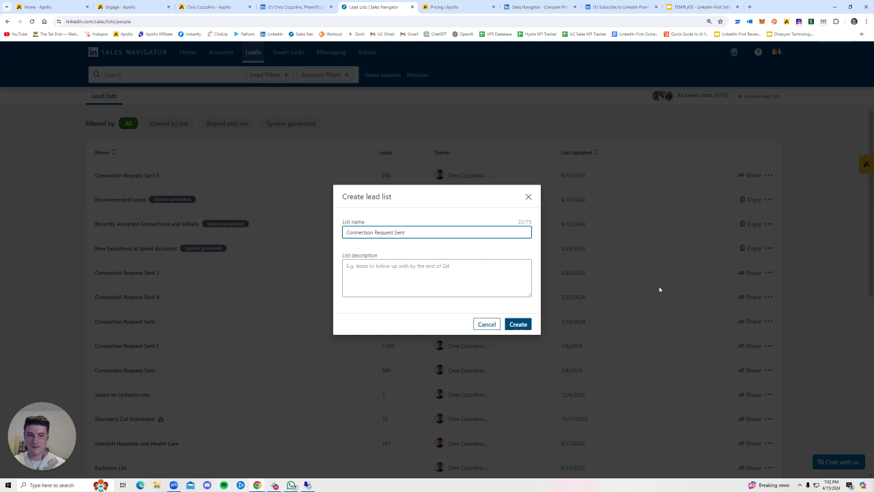
left_click(527, 197)
Step: Fill in another new lead list named "Message Sent" and close the form without creating it
left_click(759, 96)
left_click(411, 236)
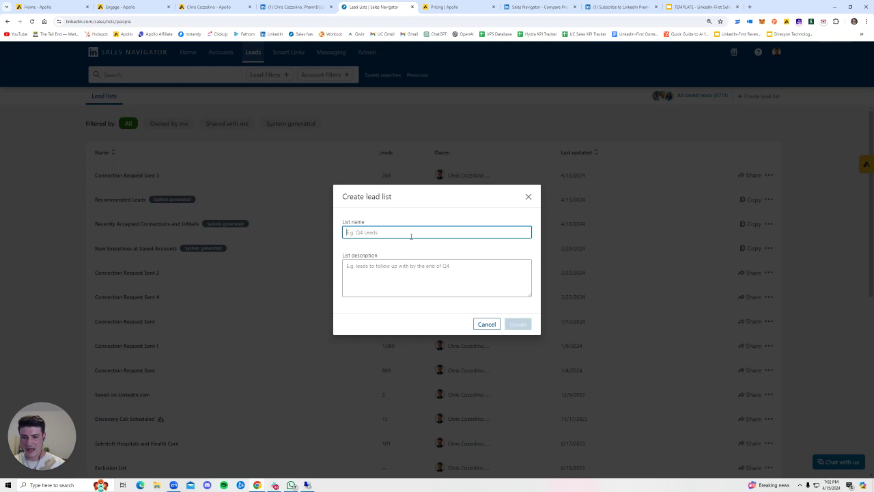
type("Message Sent")
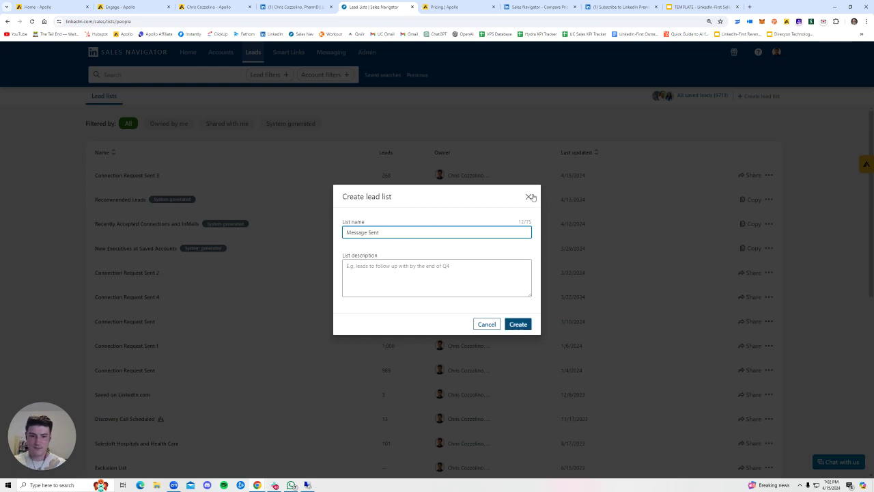
left_click(528, 197)
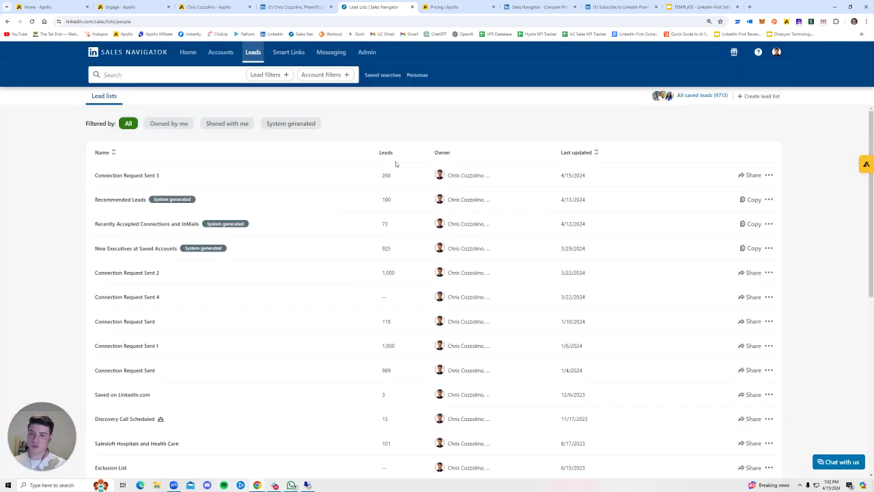
Step: Go back to the lead search and review the "All my saved leads" exclusion under Saved leads and accounts
left_click(7, 21)
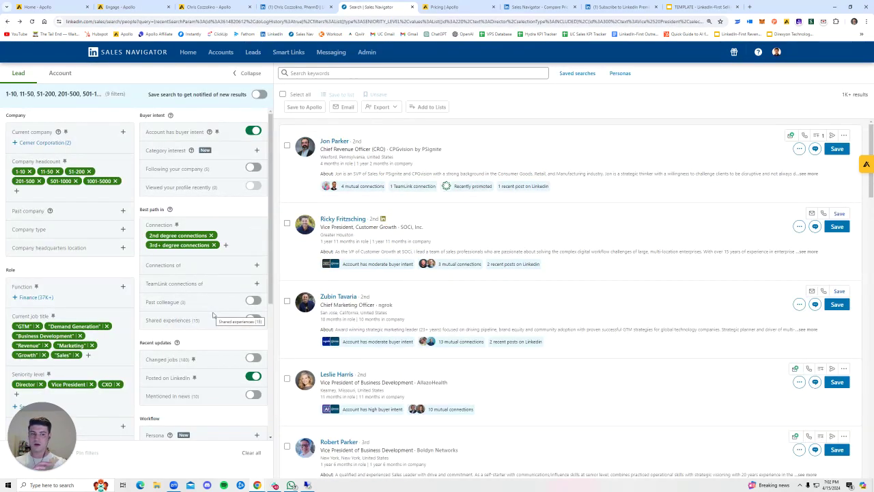
scroll(218, 369, "down", 3)
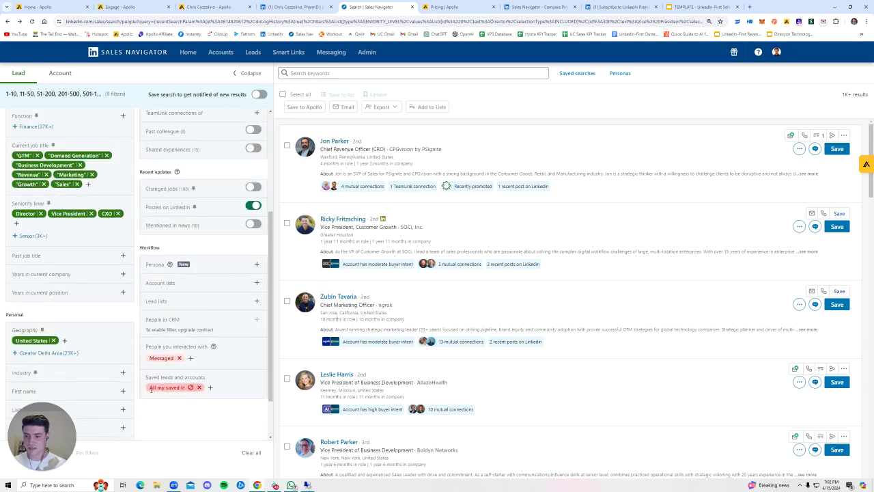
left_click_drag(150, 378, 168, 395)
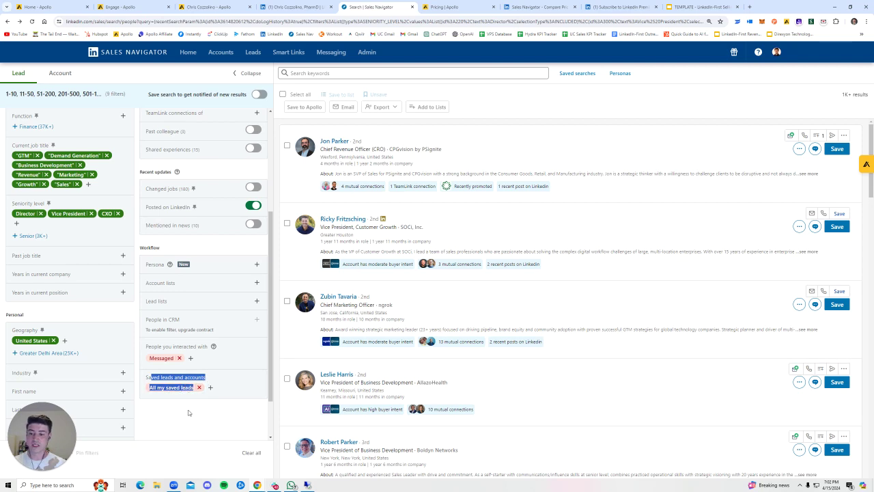
left_click(190, 413)
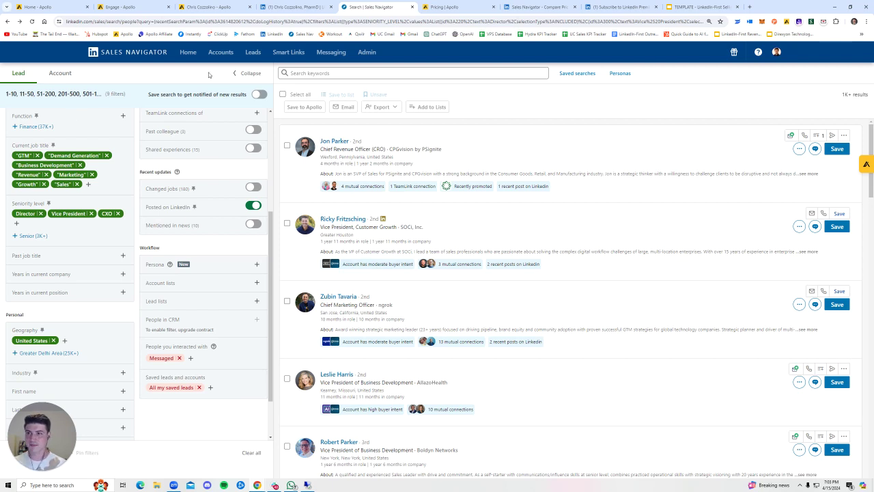
Step: Switch to Apollo and open the Connection Requests sequence from the Test folder
left_click(205, 7)
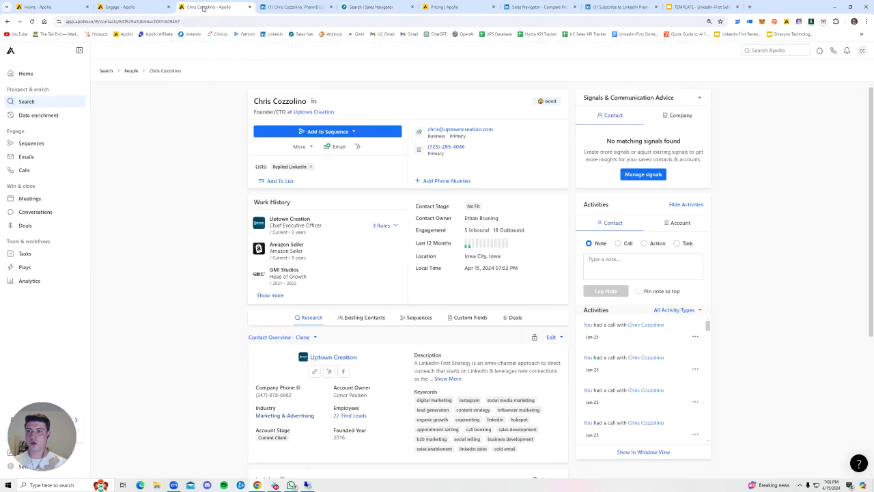
left_click(109, 5)
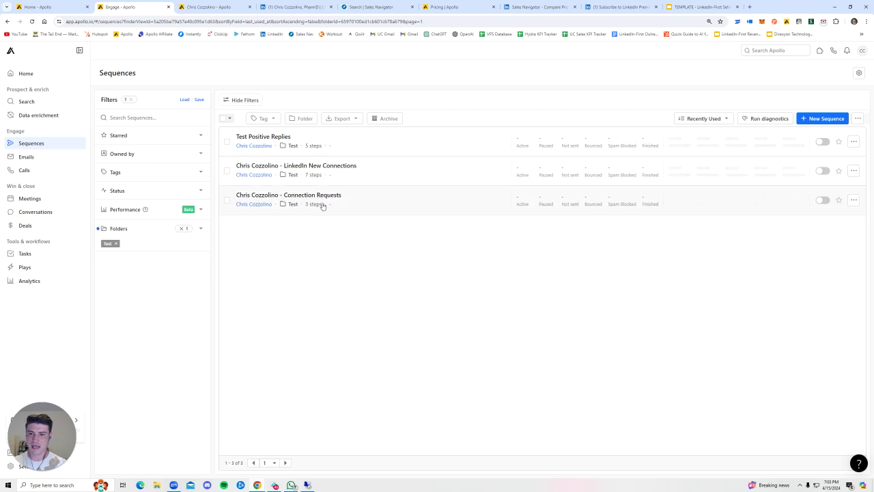
left_click(359, 206)
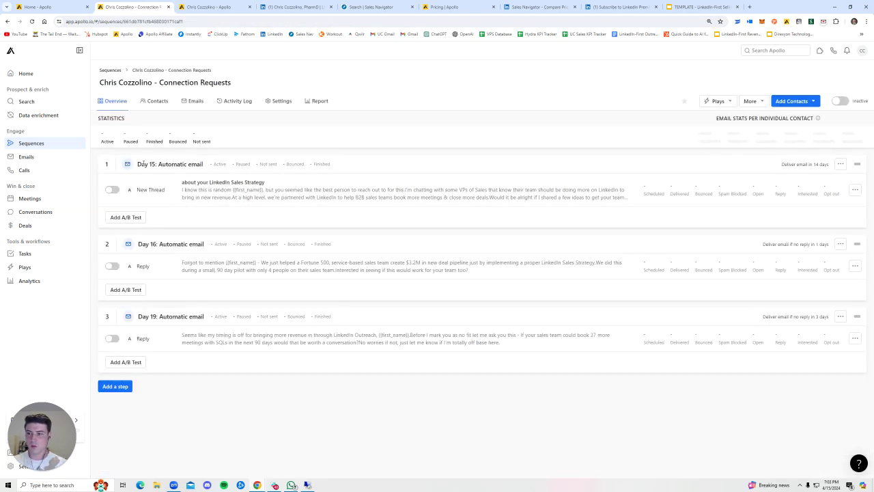
Step: Examine the scheduled days of the three automatic emails in the Connection Requests sequence
left_click_drag(142, 164, 205, 165)
left_click(222, 171)
left_click_drag(149, 165, 203, 165)
left_click(220, 217)
left_click_drag(139, 244, 209, 244)
left_click(209, 244)
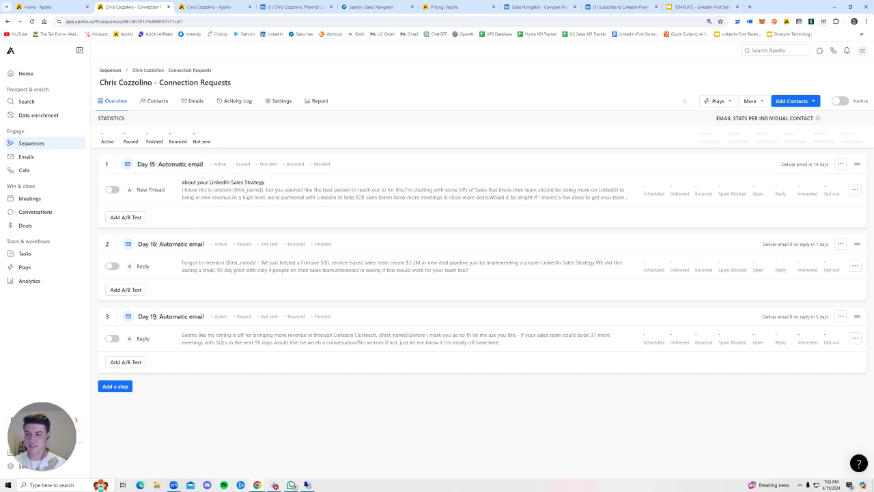
left_click_drag(147, 316, 192, 316)
left_click(247, 330)
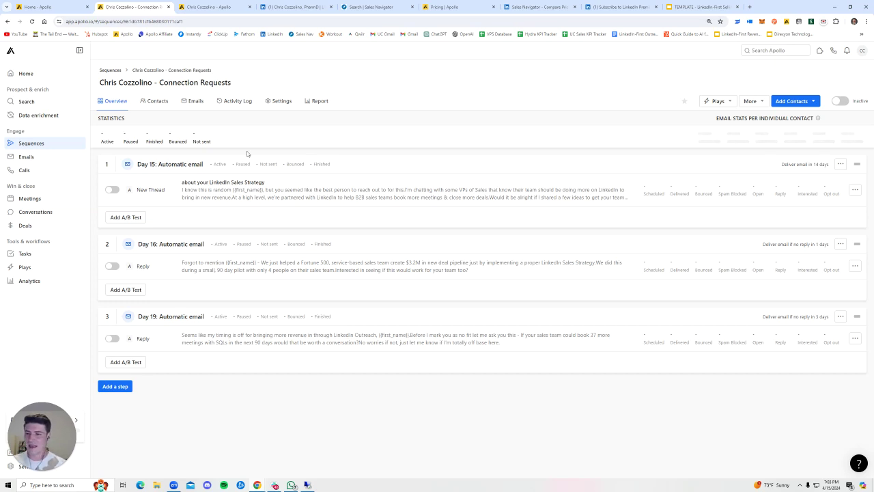
Step: Open the Day 15 automatic email's template and read its overall copy and opening line
left_click(277, 194)
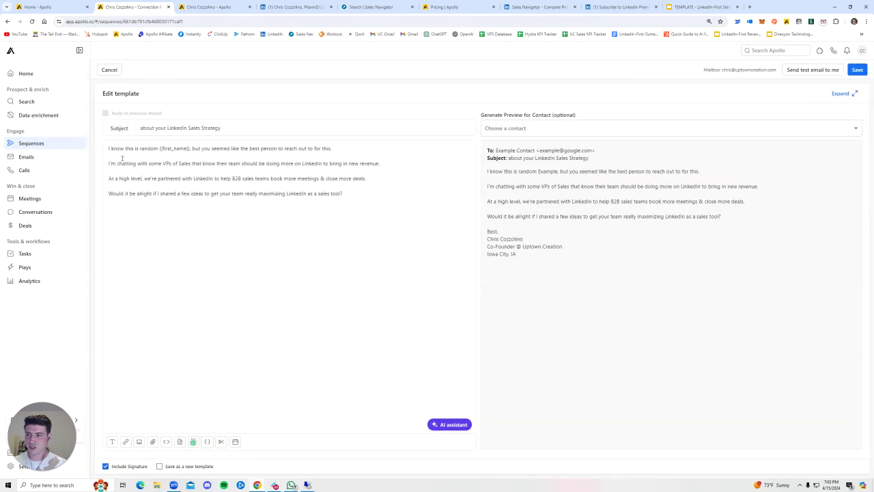
left_click_drag(108, 149, 298, 184)
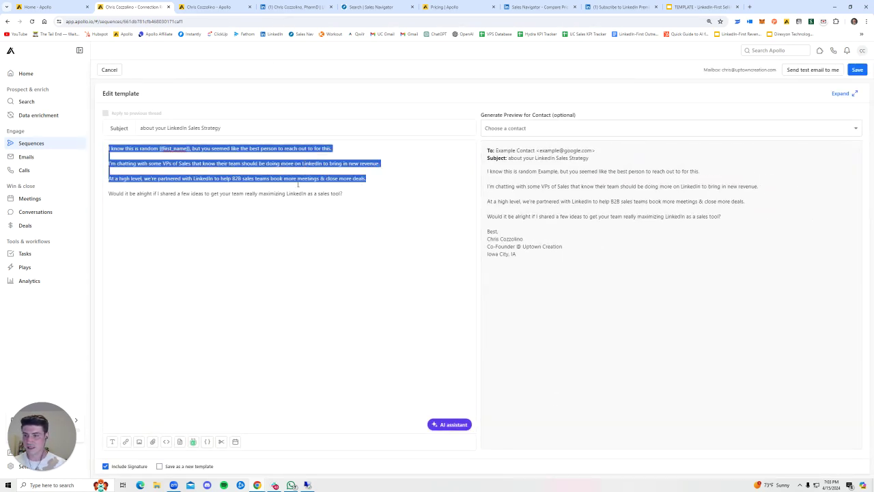
left_click(398, 199)
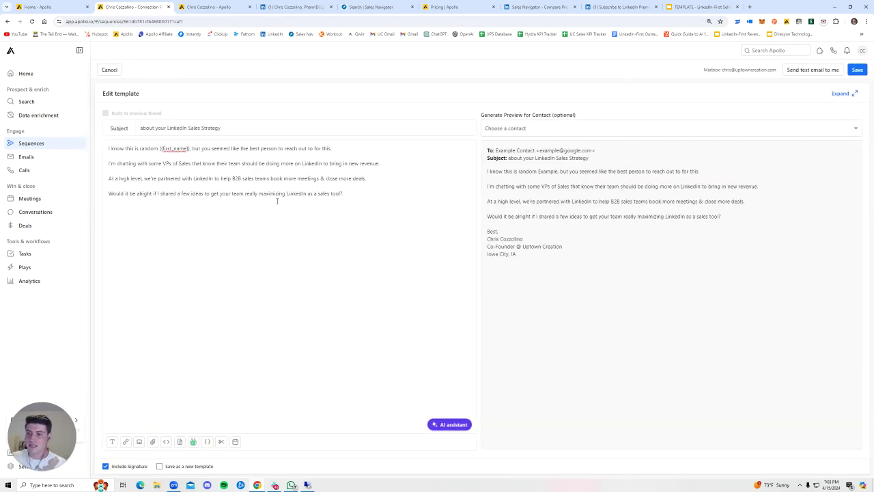
left_click_drag(107, 148, 336, 144)
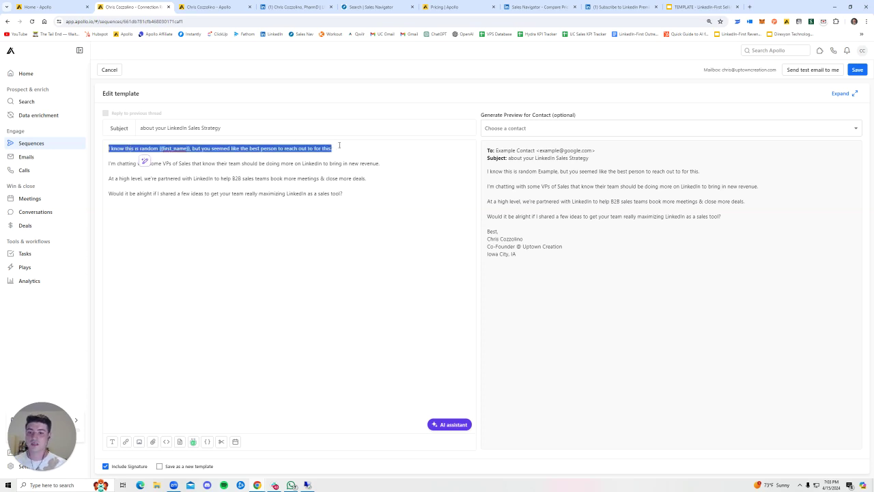
key("Right")
left_click_drag(108, 147, 336, 148)
left_click(340, 148)
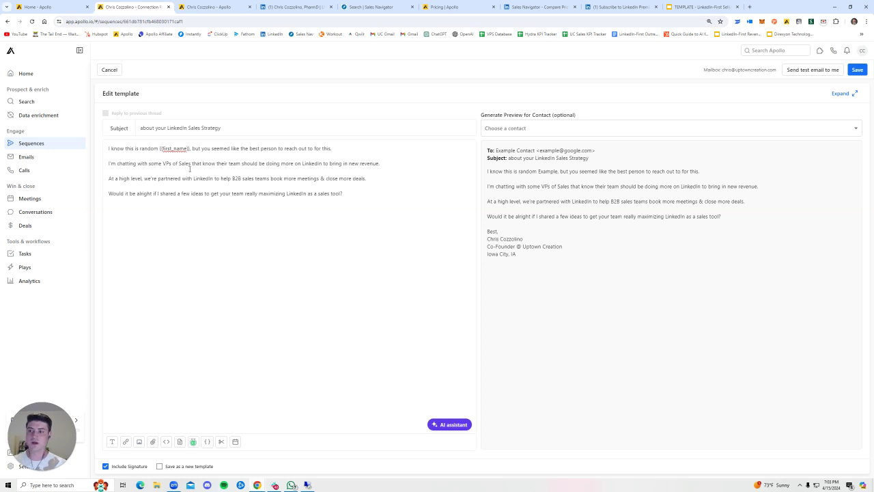
left_click_drag(109, 148, 334, 148)
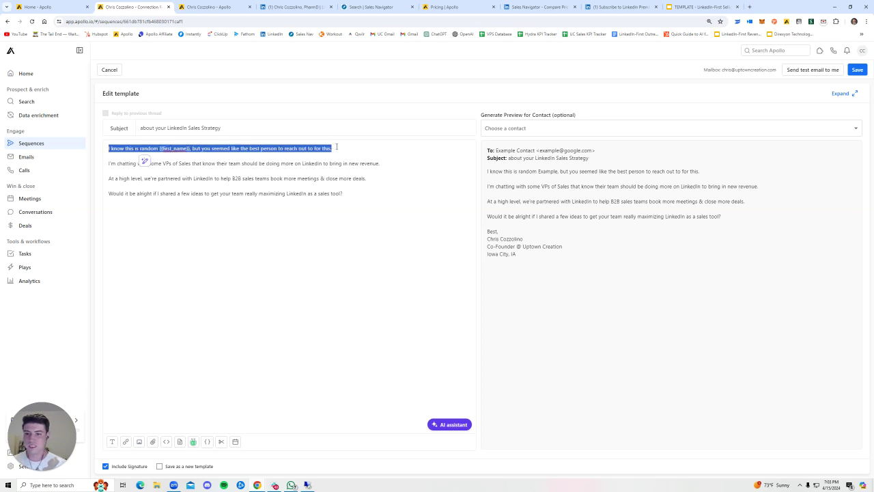
key("Right")
Step: Examine the second sentence of the Day 15 email, about chatting with VPs of Sales
left_click_drag(108, 163, 382, 164)
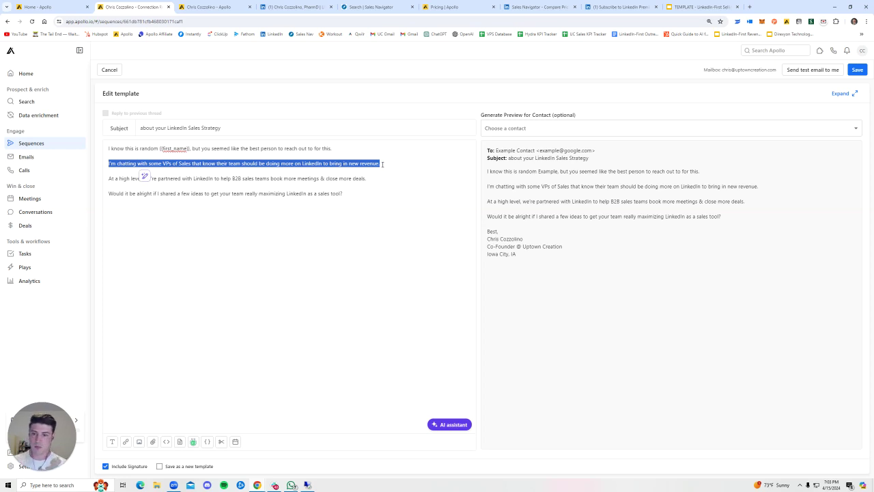
left_click(231, 166)
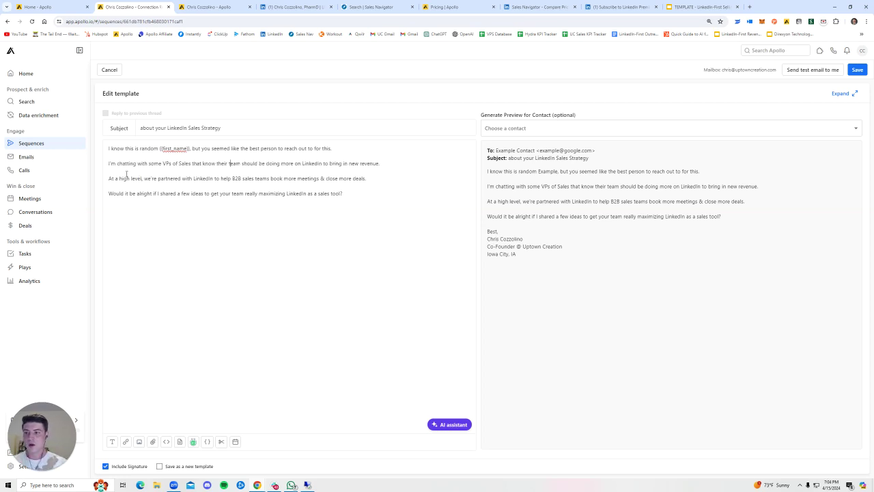
left_click_drag(108, 165, 404, 167)
left_click(208, 159)
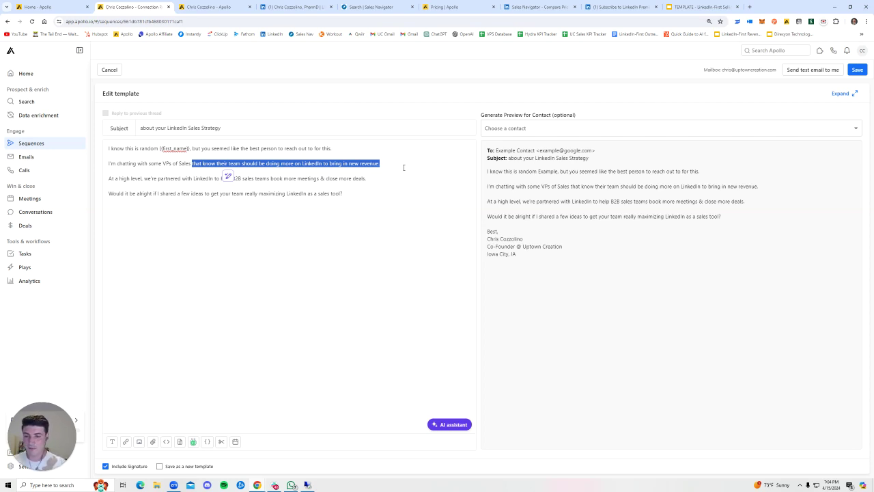
left_click(349, 166)
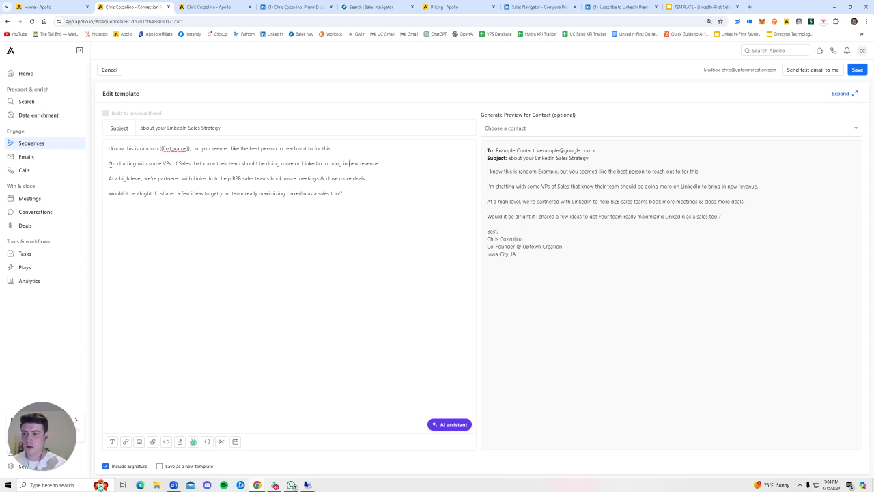
left_click_drag(111, 164, 380, 166)
key("Right")
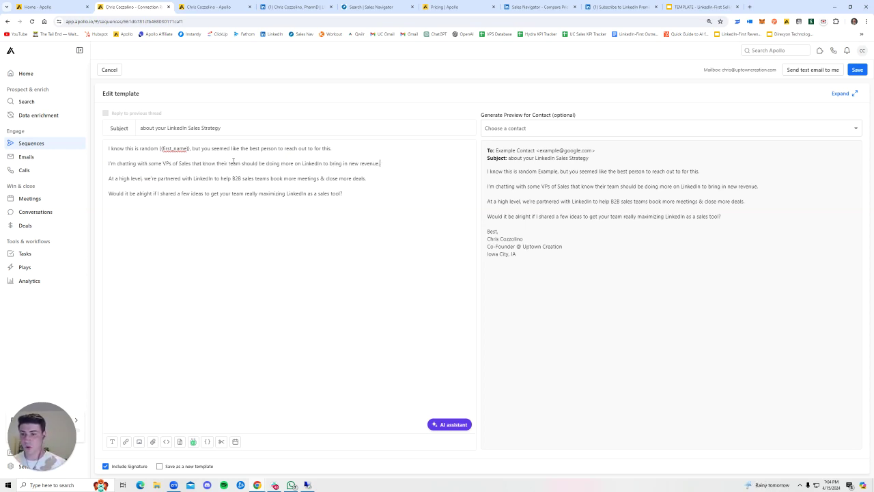
left_click_drag(216, 163, 385, 163)
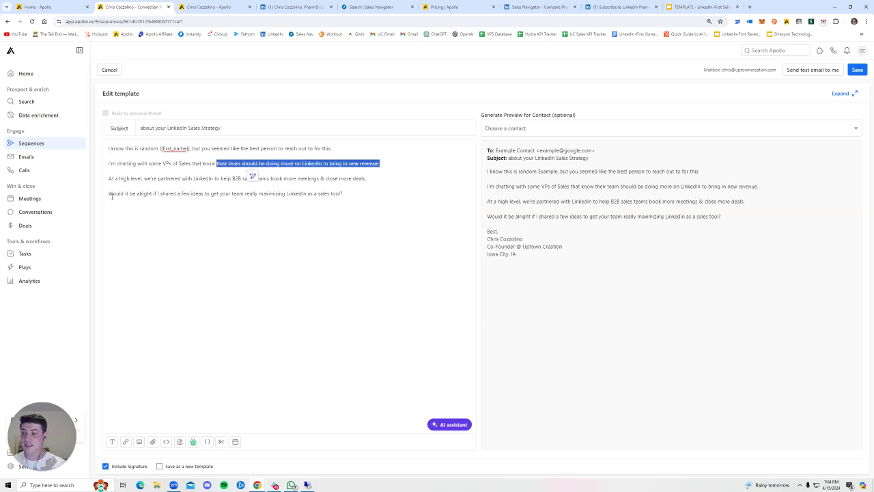
left_click_drag(112, 195, 148, 204)
key("Right")
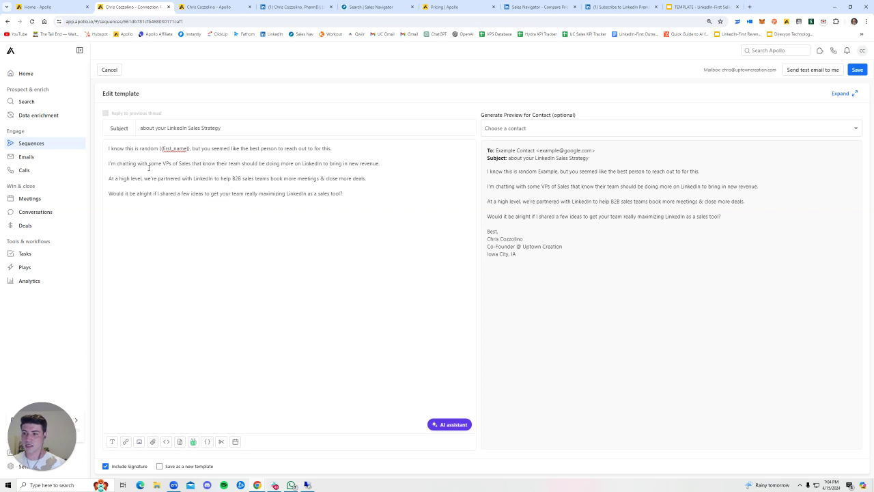
left_click_drag(122, 164, 383, 164)
left_click(235, 165)
key("Right")
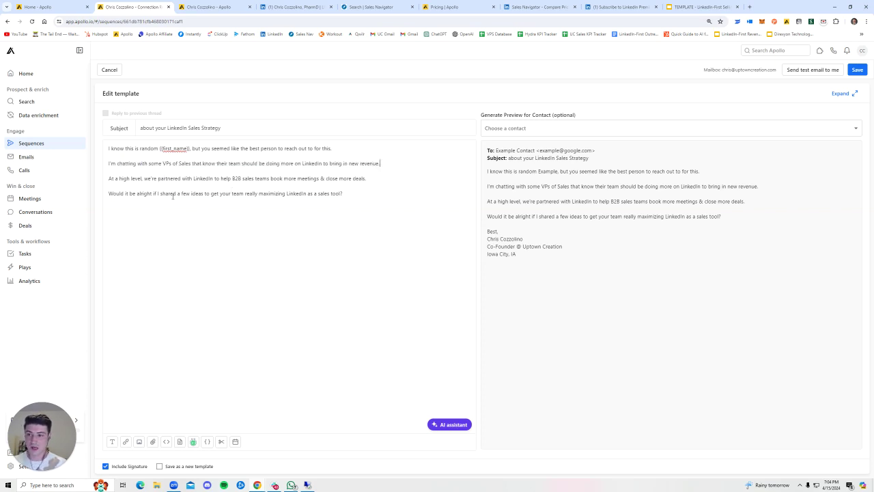
Step: Read the Day 15 email's LinkedIn partnership line and its closing question about sharing a few ideas
left_click_drag(108, 180, 374, 179)
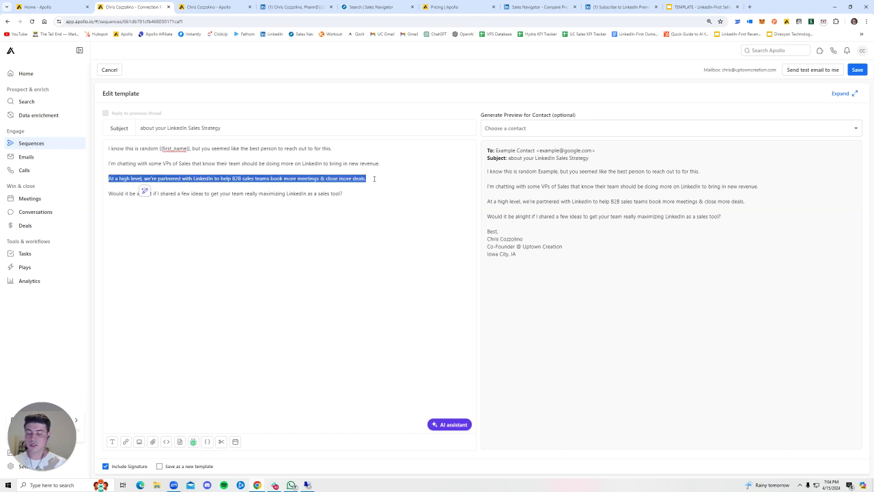
left_click(268, 179)
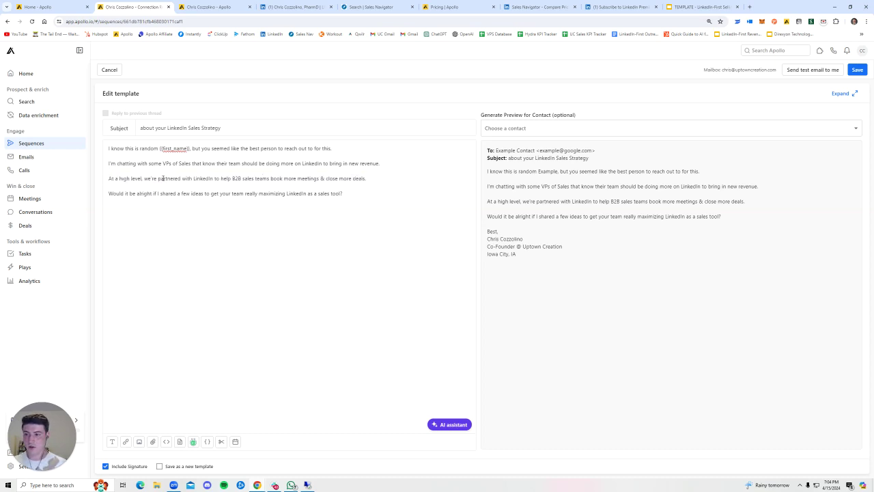
left_click_drag(162, 178, 385, 178)
left_click(250, 178)
left_click_drag(118, 194, 203, 194)
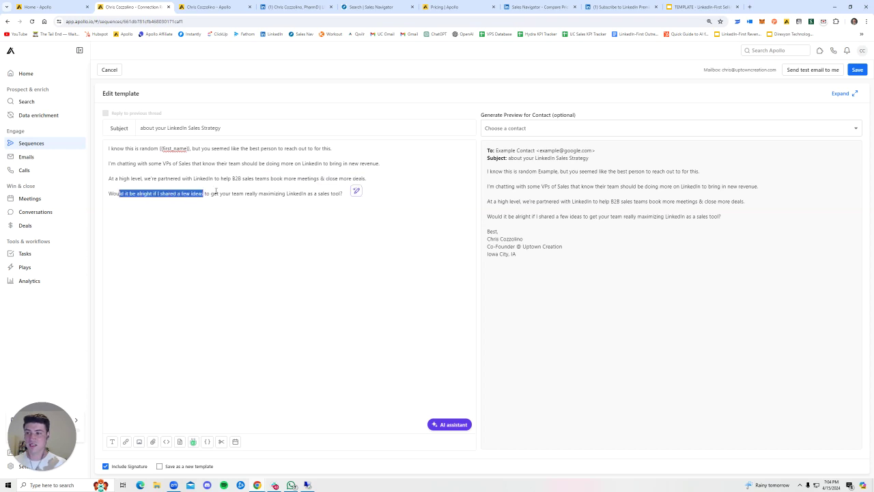
left_click_drag(108, 193, 255, 200)
left_click_drag(202, 194, 293, 194)
left_click(308, 194)
left_click(293, 194)
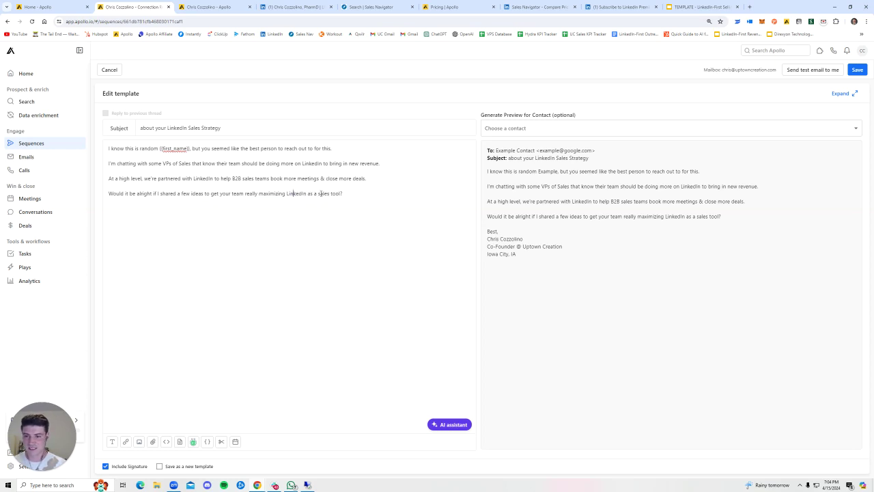
Step: Close the Day 15 email template, discarding any unsaved changes
left_click(111, 70)
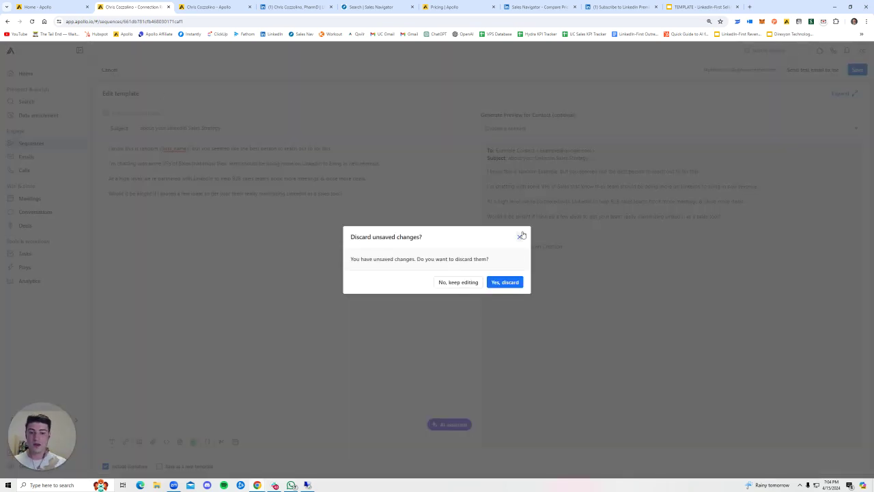
left_click(520, 236)
left_click(110, 72)
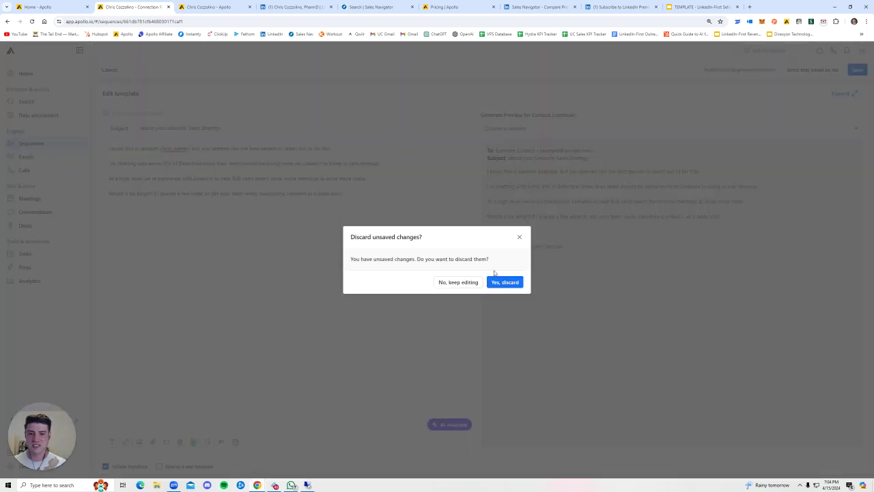
left_click(456, 282)
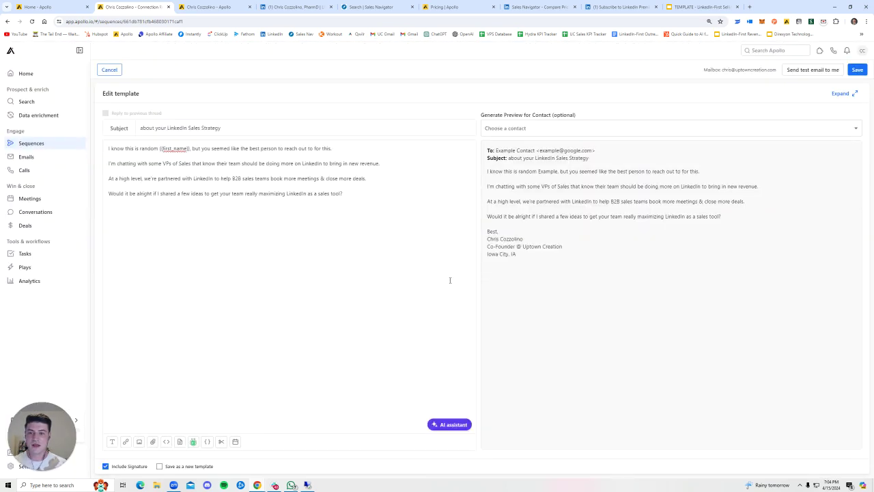
left_click(110, 71)
left_click(505, 282)
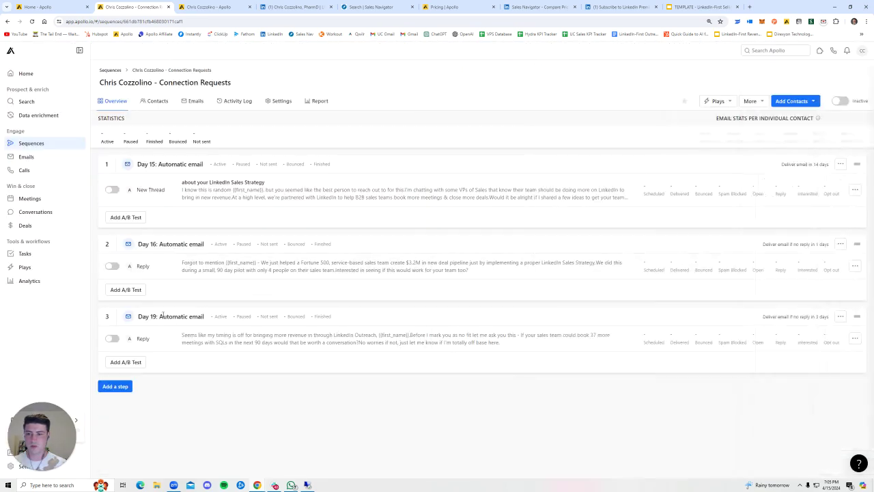
Step: Review the Day 16 follow-up email's template and close it, discarding any unsaved changes
left_click(237, 268)
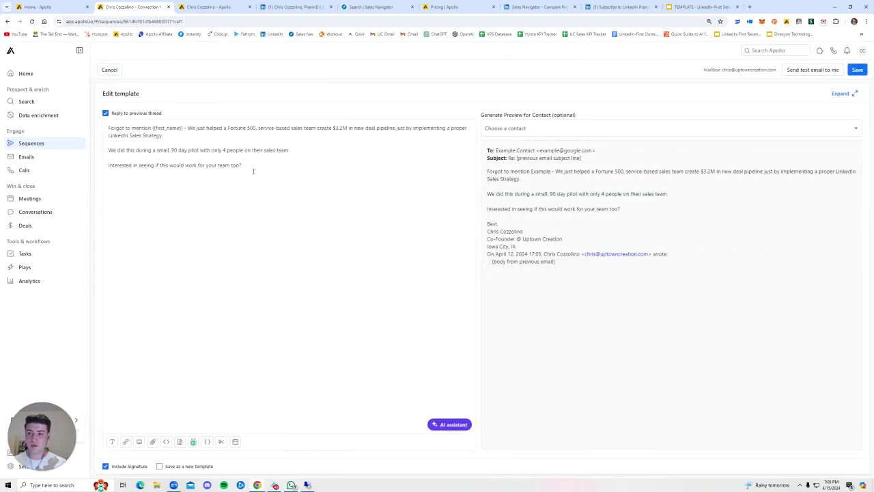
left_click_drag(252, 171, 97, 124)
left_click_drag(271, 171, 108, 127)
left_click(206, 144)
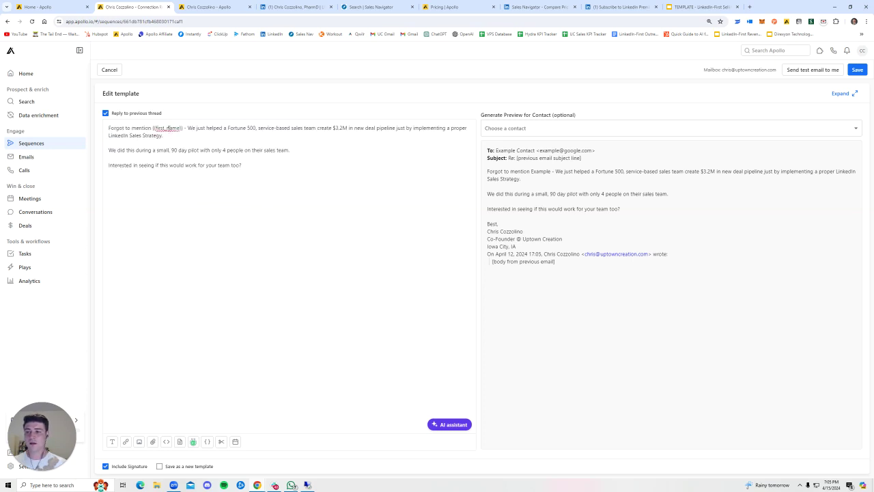
left_click_drag(168, 129, 356, 132)
right_click(328, 110)
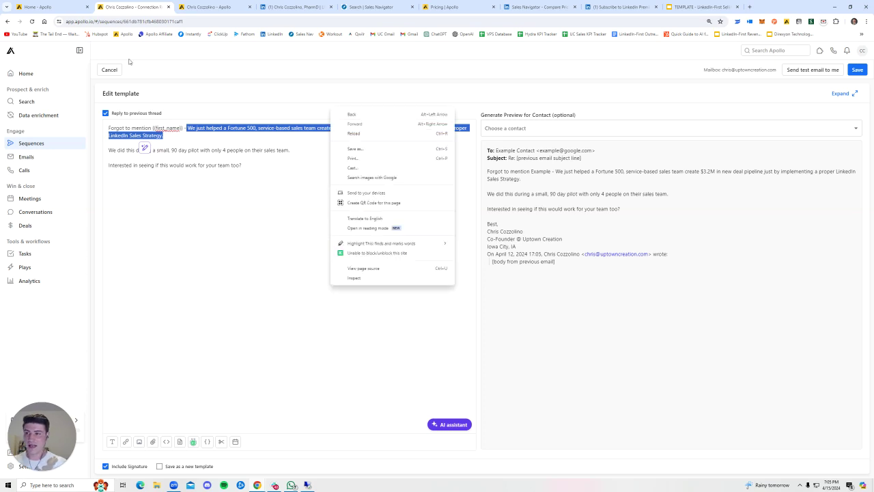
left_click(116, 71)
left_click(512, 287)
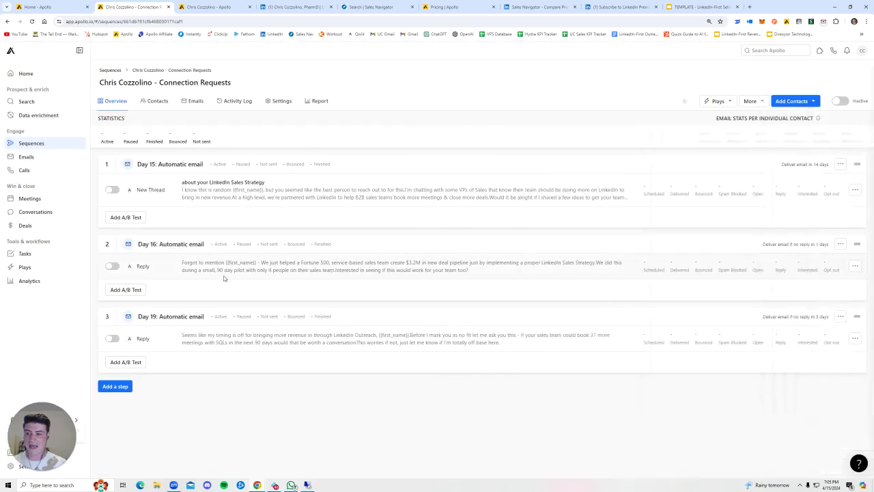
Step: Review the Day 19 follow-up email's template and close it, discarding any unsaved changes
left_click(255, 341)
left_click_drag(265, 187, 68, 119)
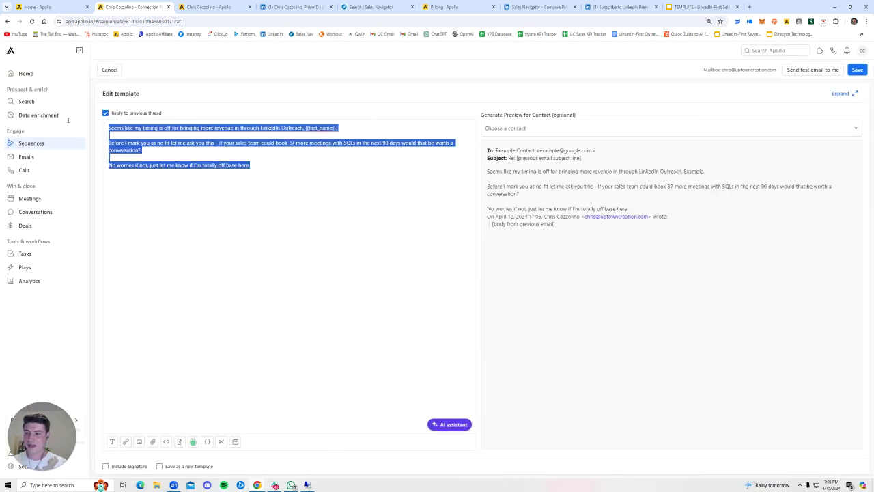
left_click(222, 155)
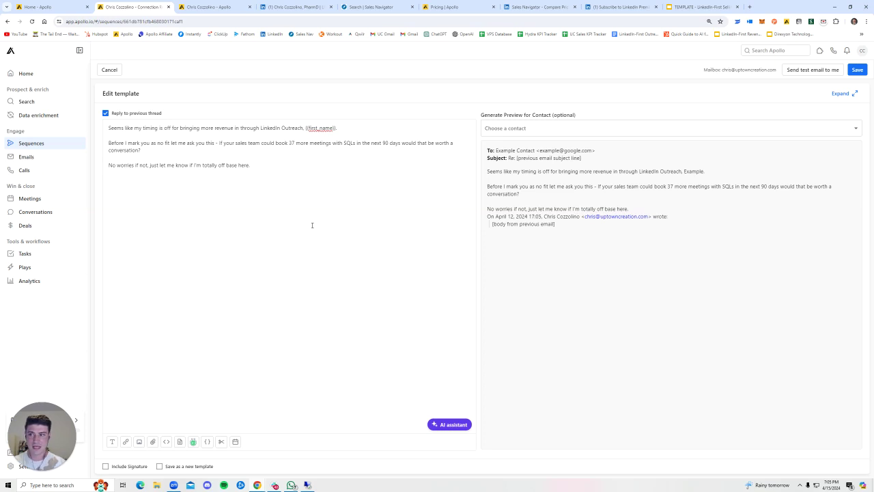
left_click(109, 70)
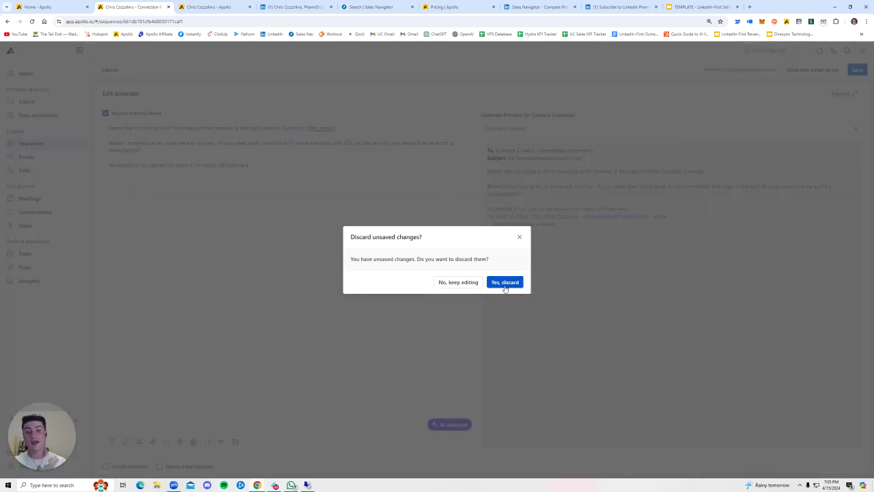
left_click(506, 286)
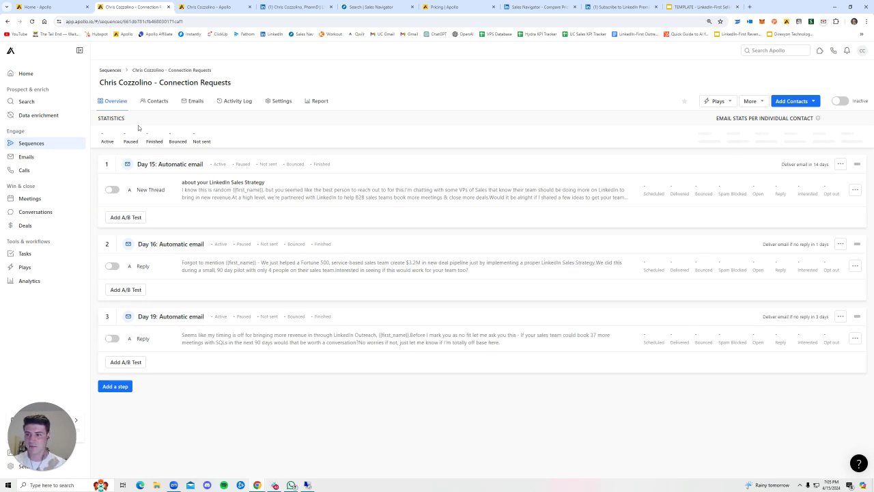
Step: Switch to the Sales Navigator lead search and open the Apollo extension's prospect list over the results
left_click_drag(140, 127, 273, 122)
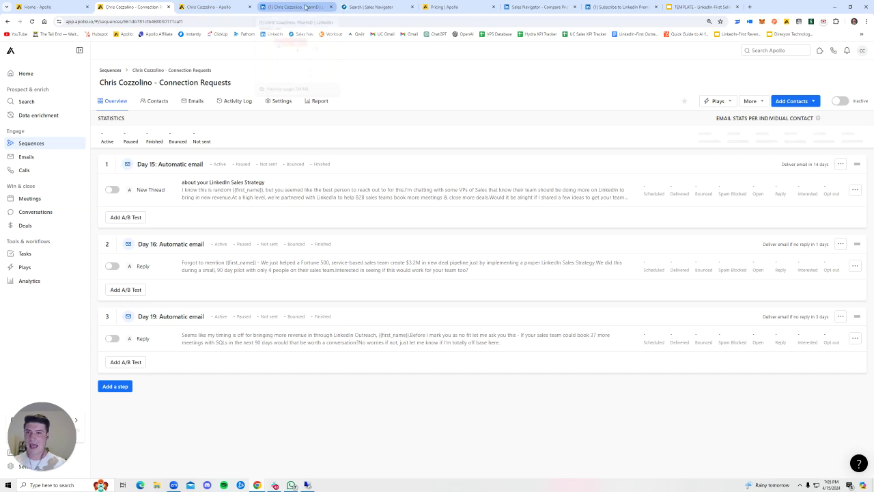
left_click(369, 6)
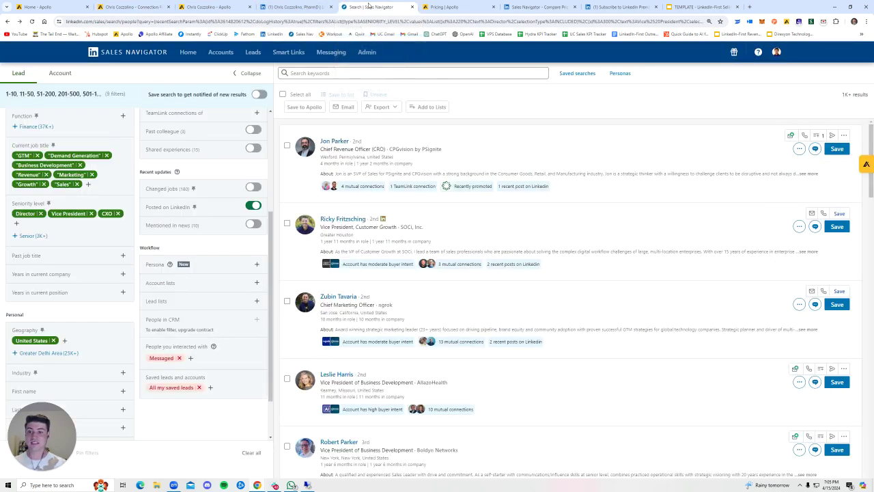
left_click(787, 23)
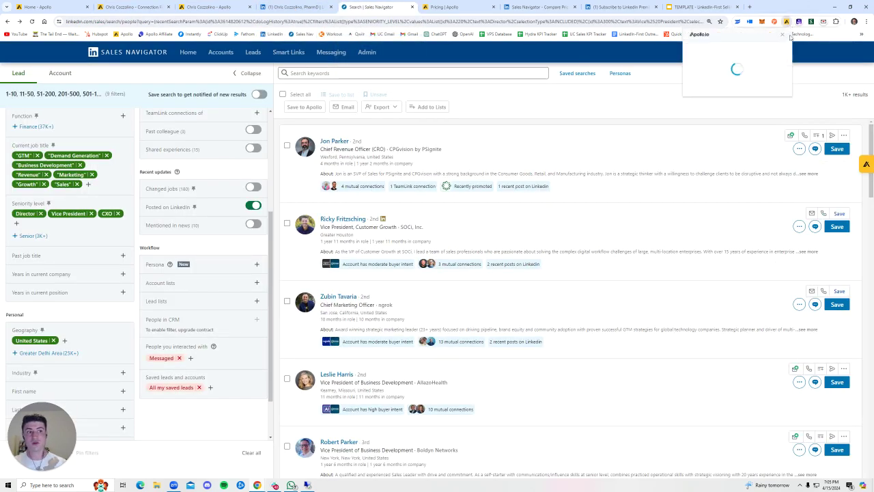
left_click(871, 140)
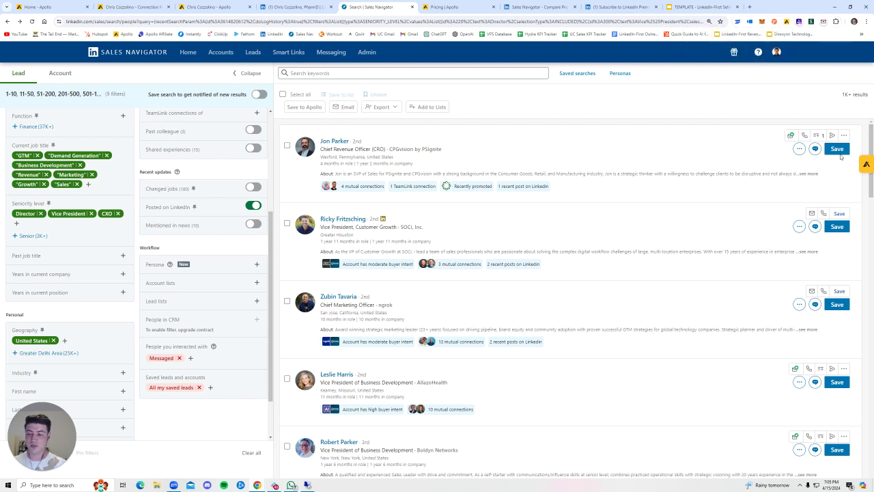
left_click(866, 164)
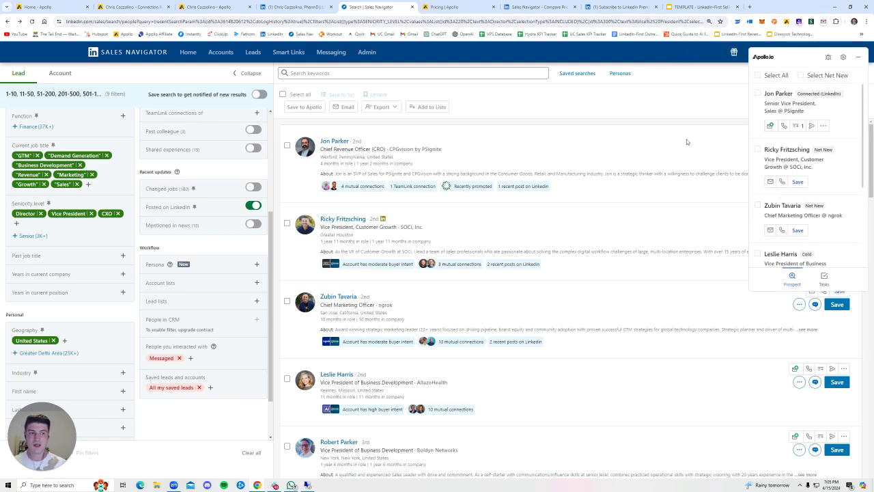
Step: Minimise the Apollo prospect list, select all leads on the results page and save them, bringing up the custom list choices
left_click(858, 56)
left_click(283, 94)
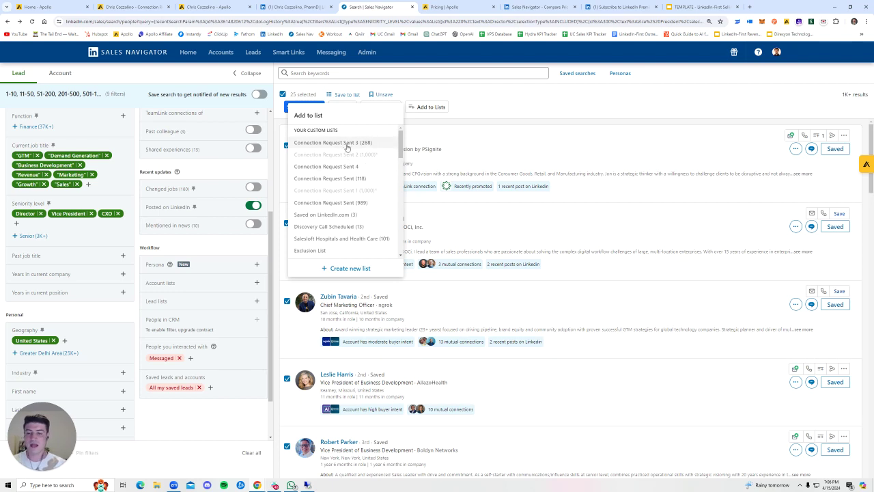
left_click(372, 143)
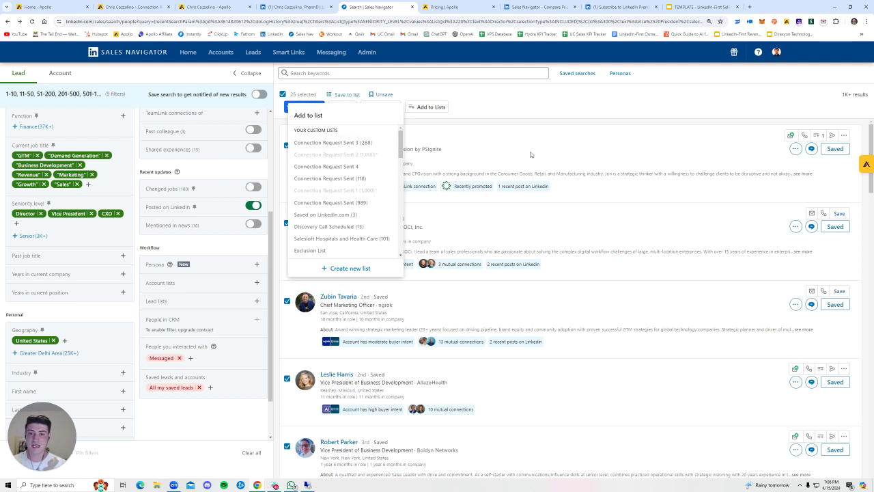
Step: Send the first lead in the results a connection invitation without a personal message
left_click(795, 149)
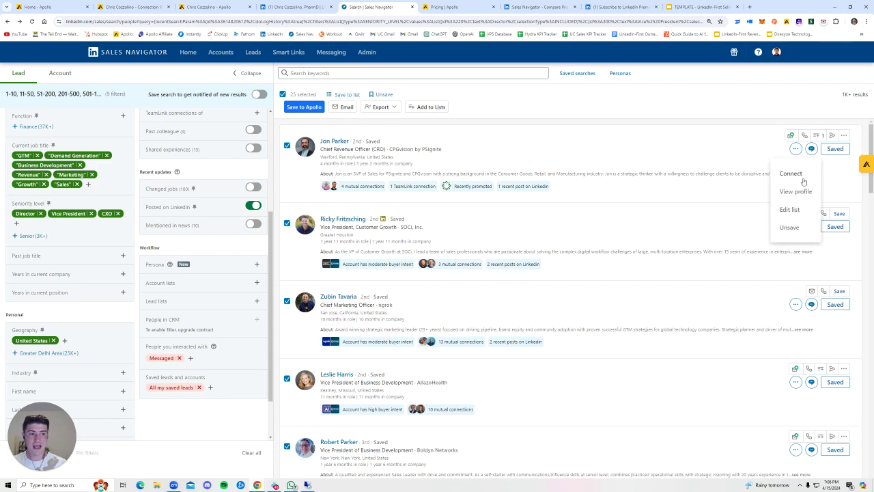
left_click(791, 173)
left_click(366, 269)
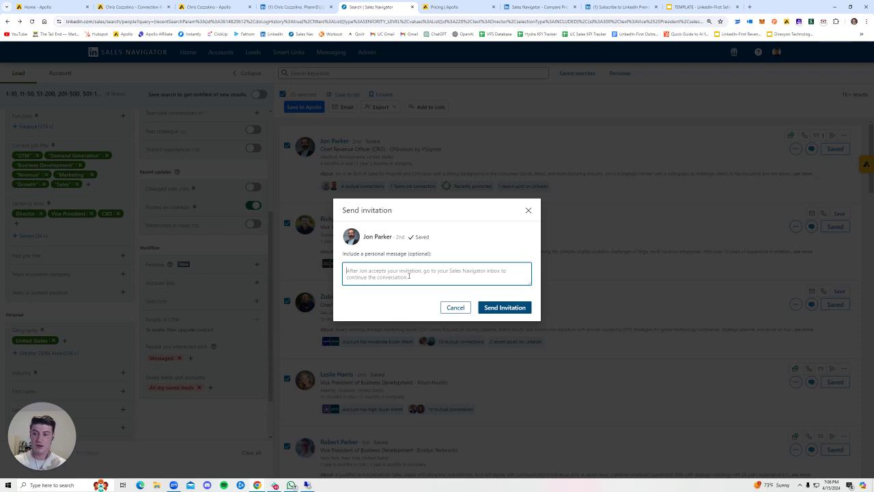
left_click(508, 307)
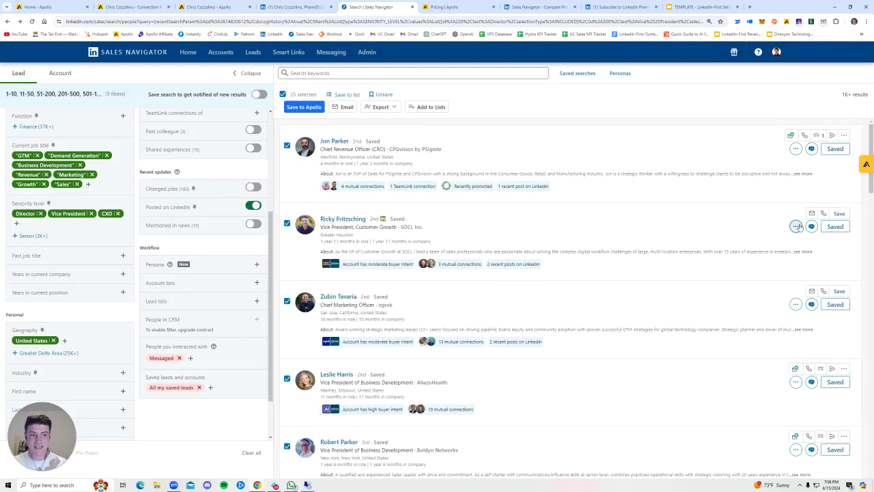
Step: Send the second lead a connection invitation without a message, and choose to connect with the third lead
left_click(796, 226)
left_click(794, 250)
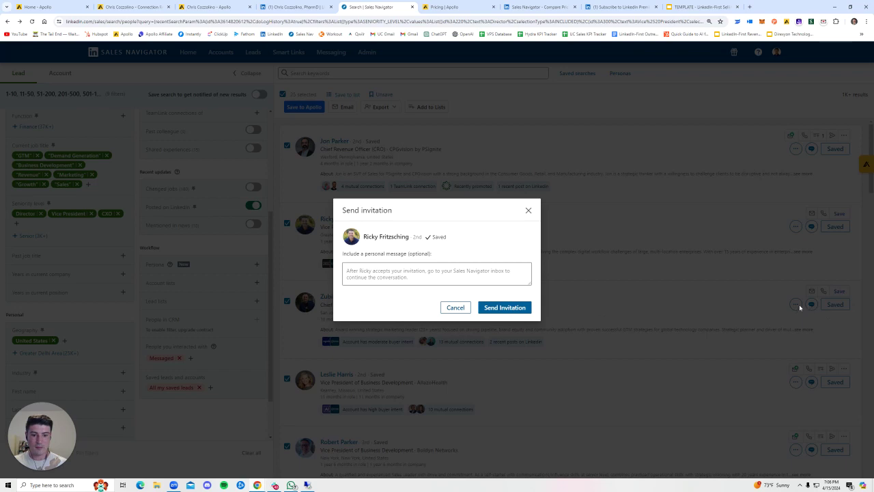
left_click(506, 307)
left_click(795, 304)
left_click(794, 328)
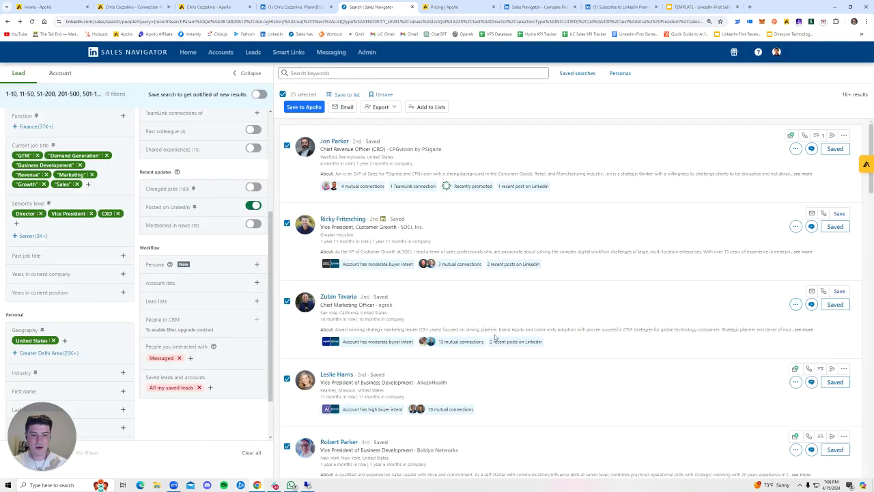
Step: Browse the Apollo extension's sequence choices for adding the selected leads, and minimise the extension without adding anyone
left_click(868, 168)
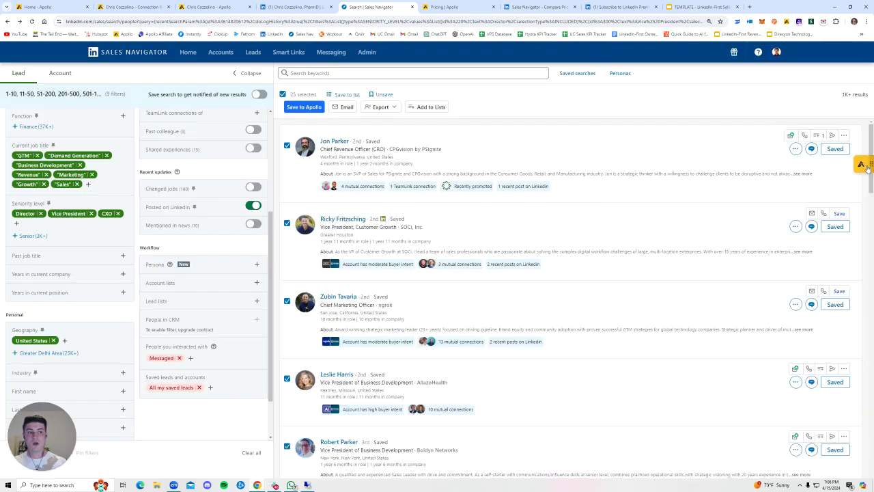
left_click(863, 170)
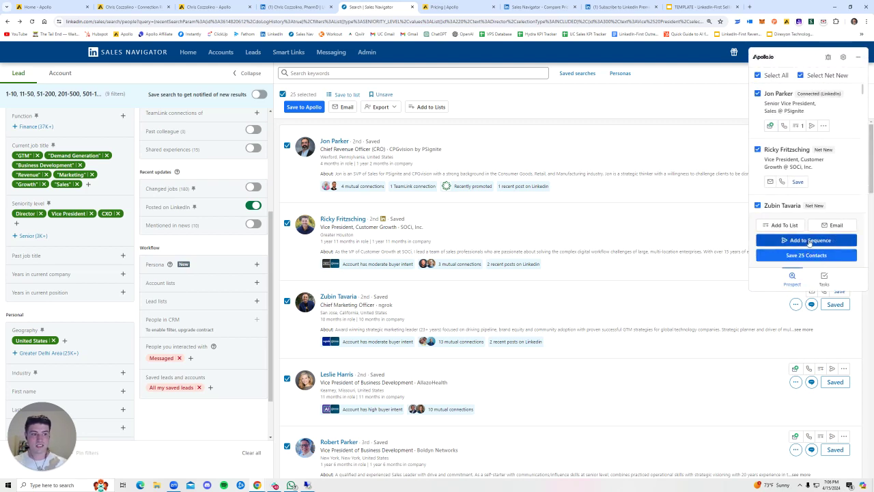
left_click(809, 240)
left_click(804, 223)
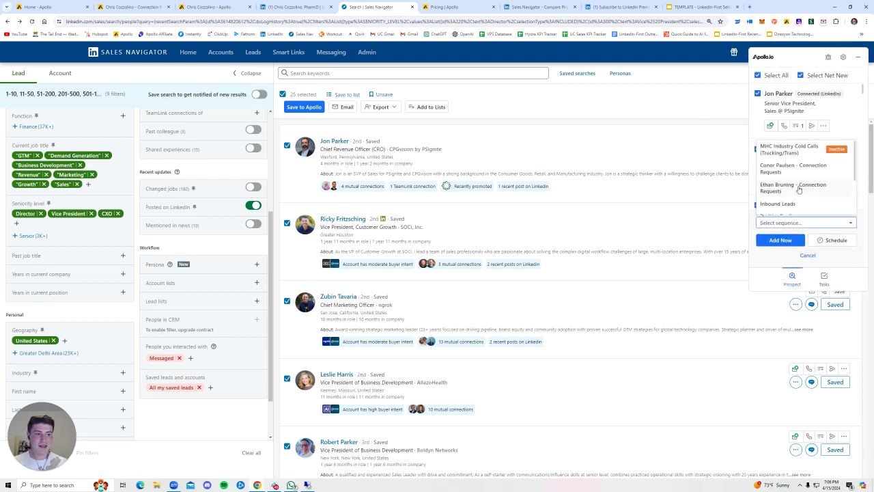
scroll(798, 189, "down", 2)
scroll(804, 179, "up", 2)
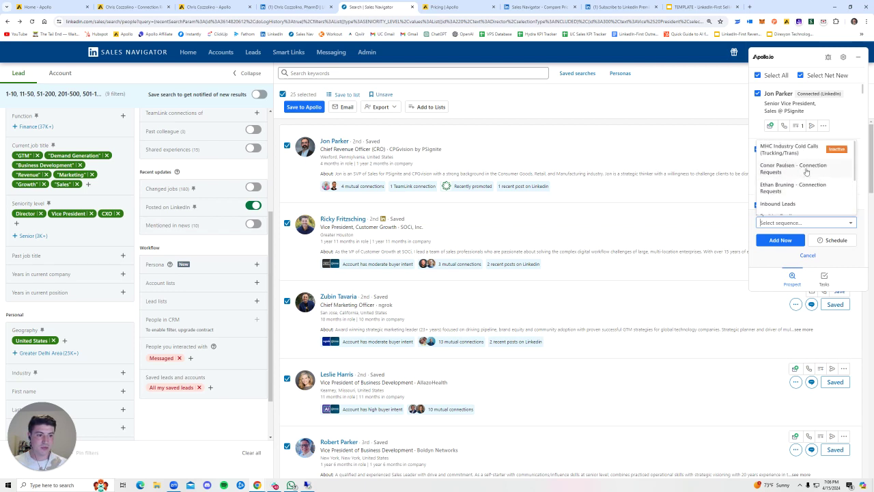
scroll(806, 176, "down", 3)
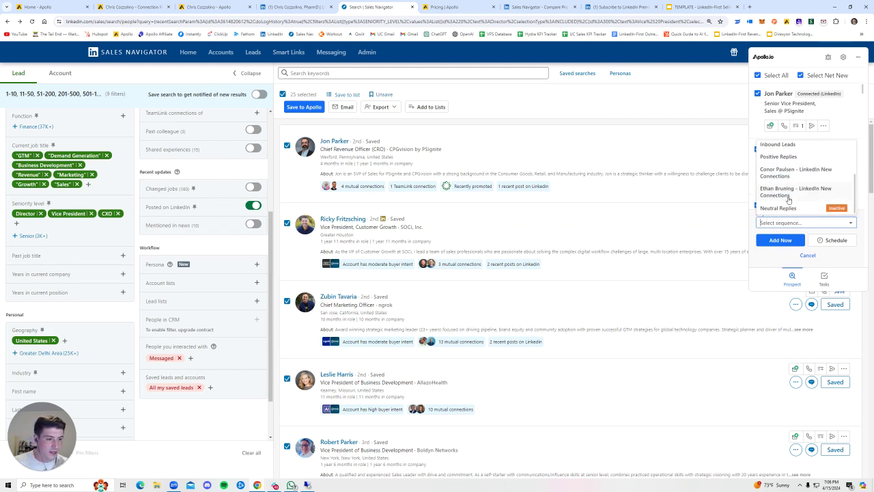
scroll(814, 169, "up", 2)
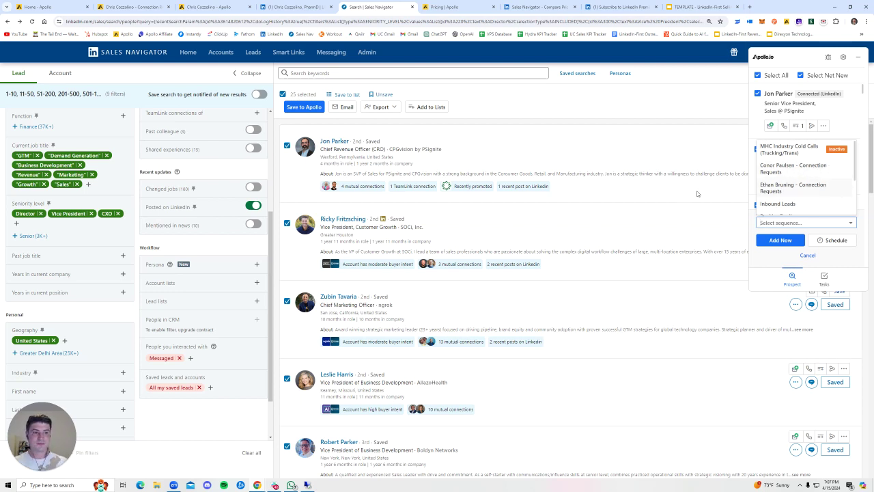
left_click(697, 194)
left_click(858, 57)
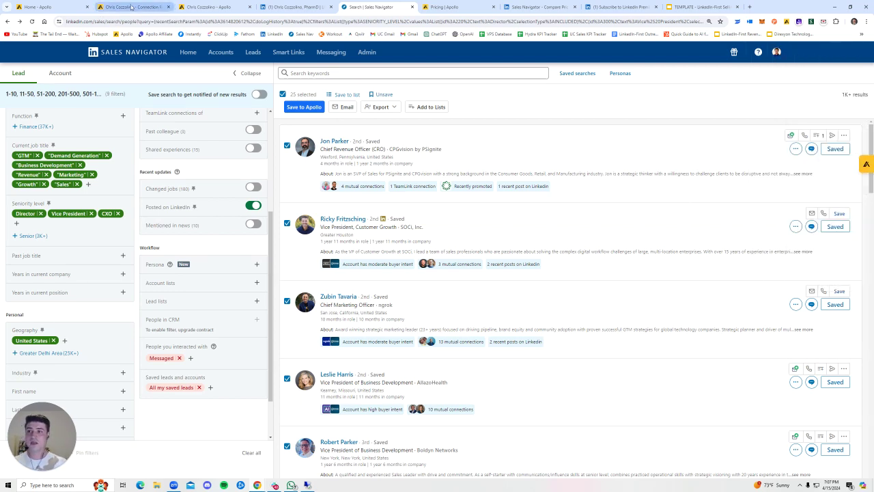
Step: Review the Connection Requests sequence in Apollo, and return to Sales Navigator to check the lead search's filters and the saved searches
left_click(131, 7)
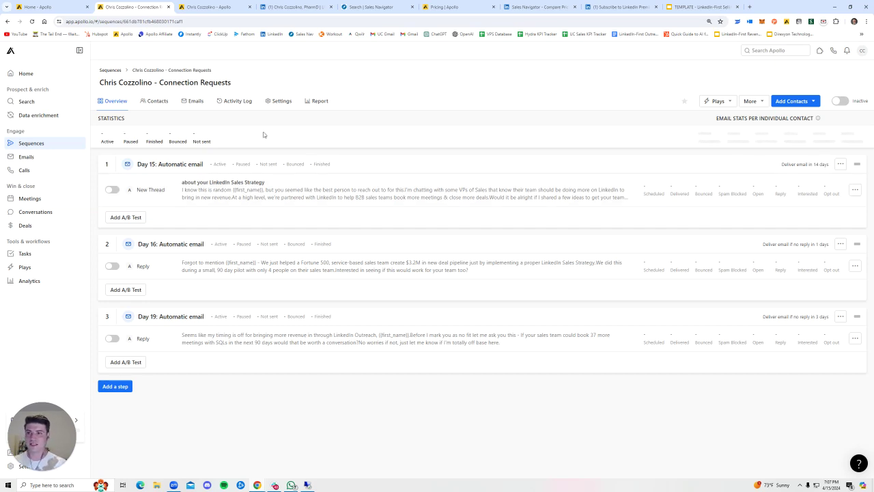
left_click(367, 8)
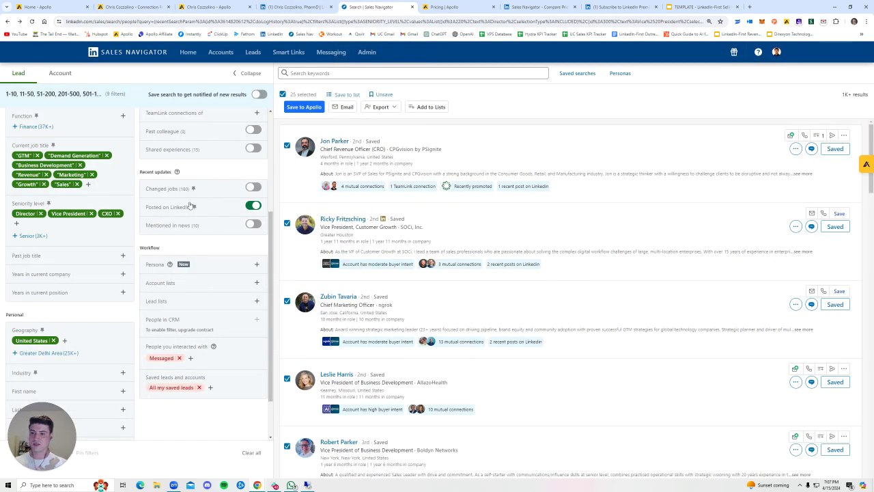
scroll(191, 206, "up", 5)
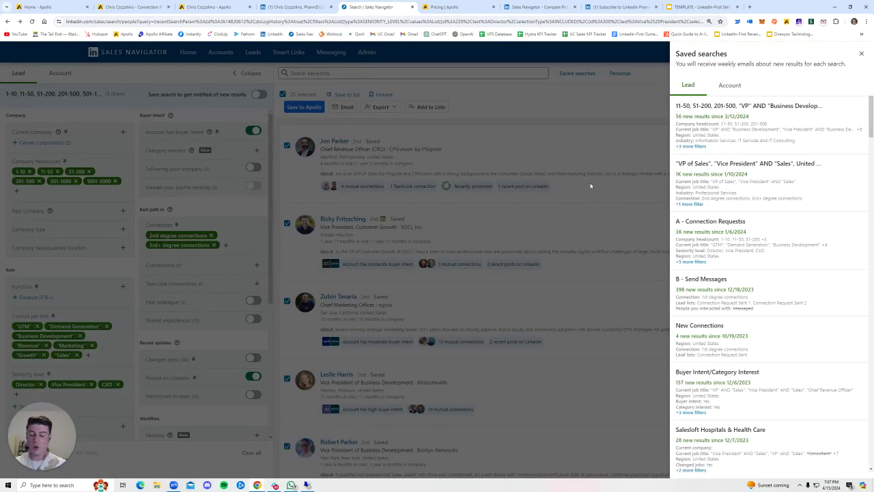
left_click(580, 168)
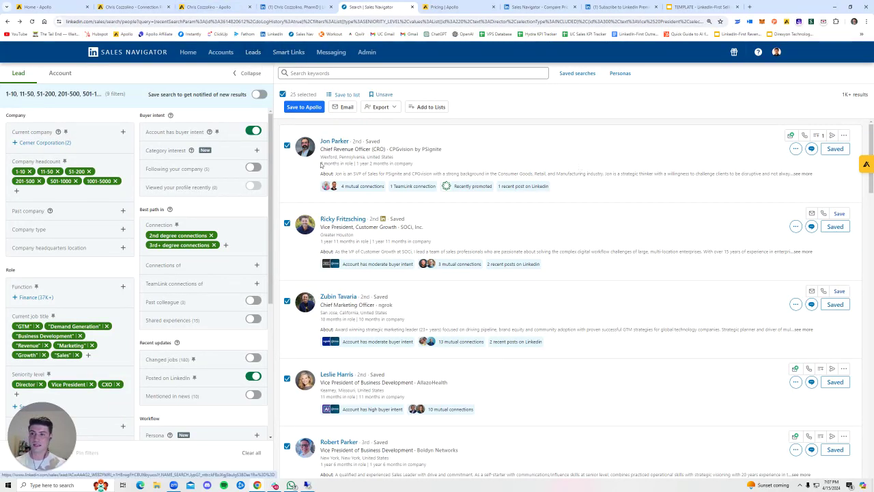
Step: Look again at the Apollo Connection Requests sequence, and examine the filters and leads of the current Sales Navigator search
mouse_move(418, 227)
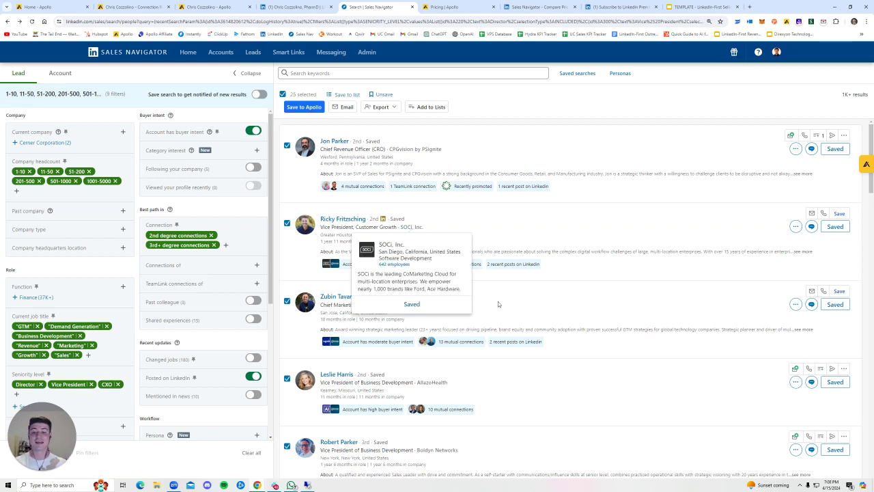
left_click(138, 6)
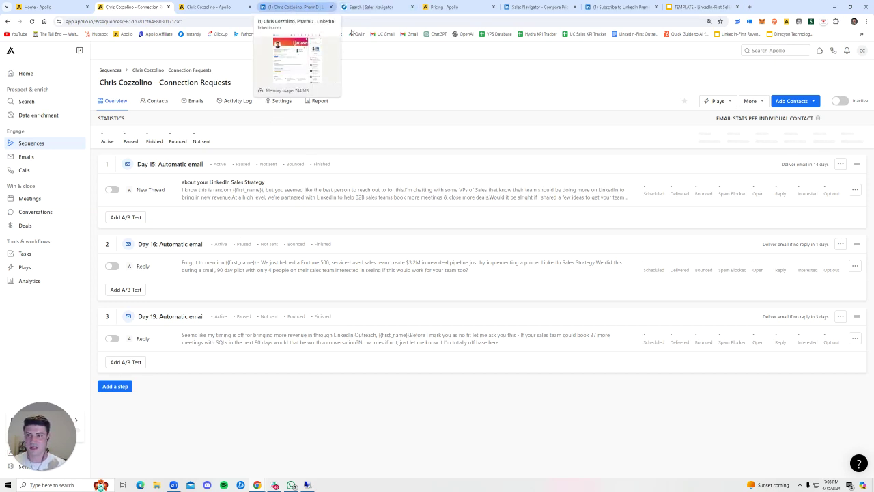
left_click(372, 7)
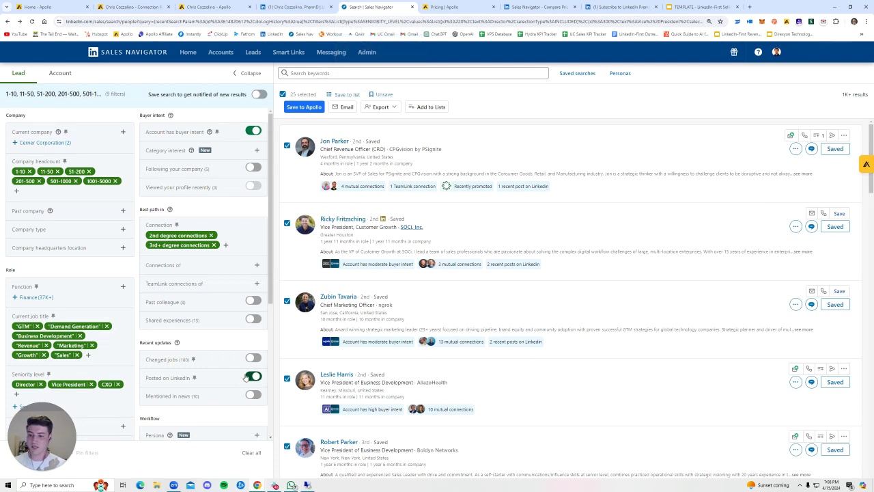
scroll(218, 348, "down", 1)
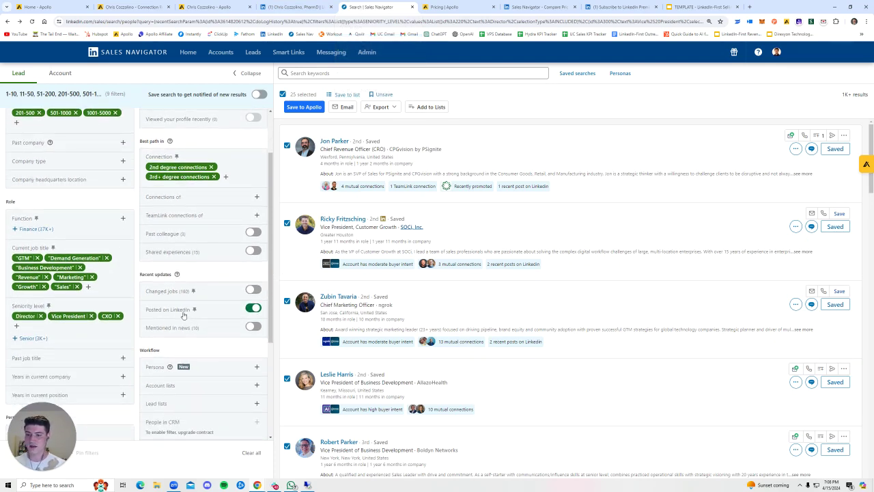
scroll(621, 297, "down", 2)
scroll(675, 420, "down", 2)
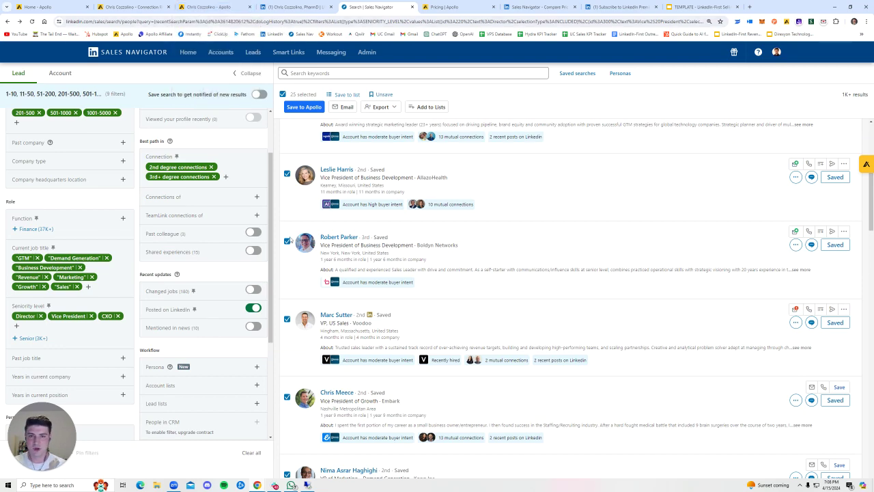
Step: Open the saved lead search "B - Send Messages" and expand its full set of filters
left_click(570, 74)
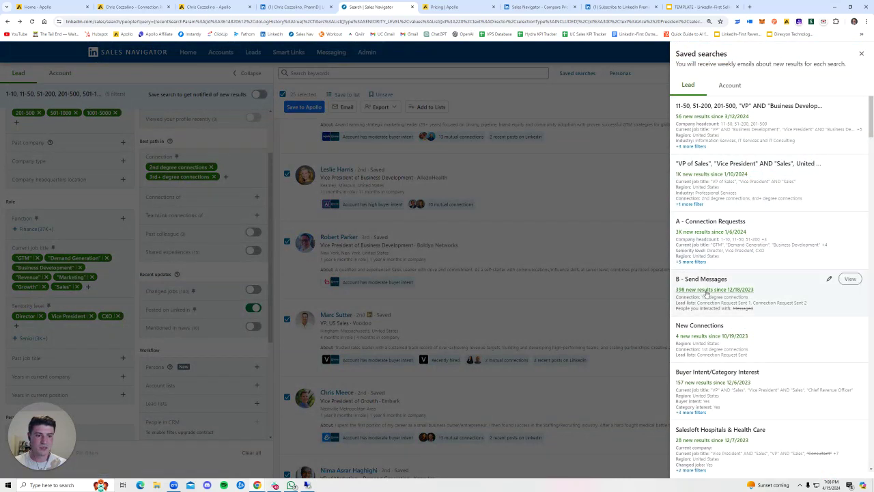
left_click(699, 280)
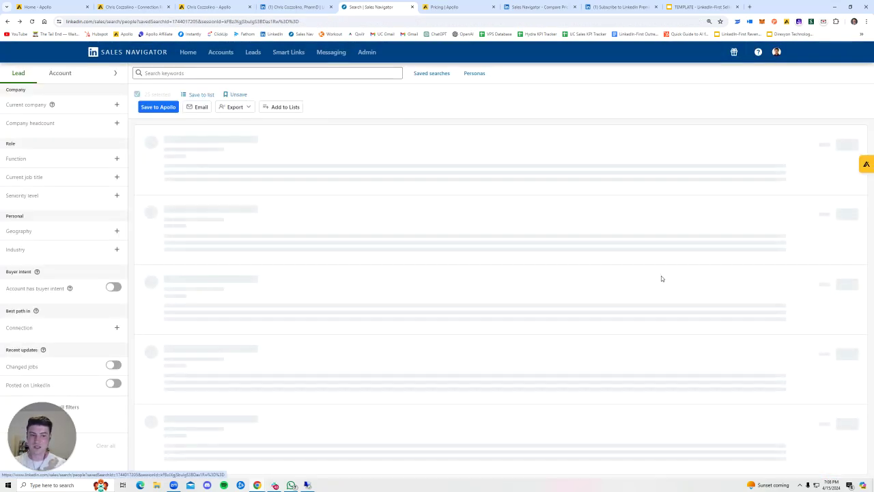
left_click(115, 73)
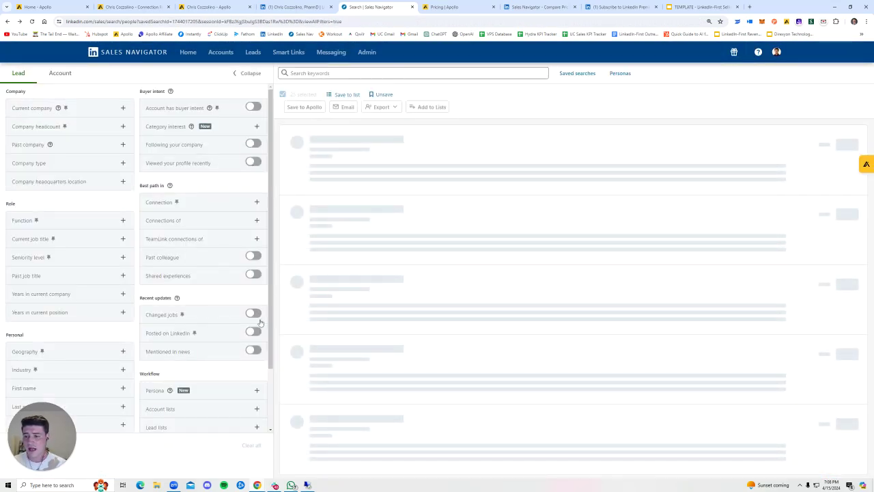
Step: Examine the Connection, Lead lists and People you interacted with filters of the "B - Send Messages" search
left_click_drag(157, 225, 204, 236)
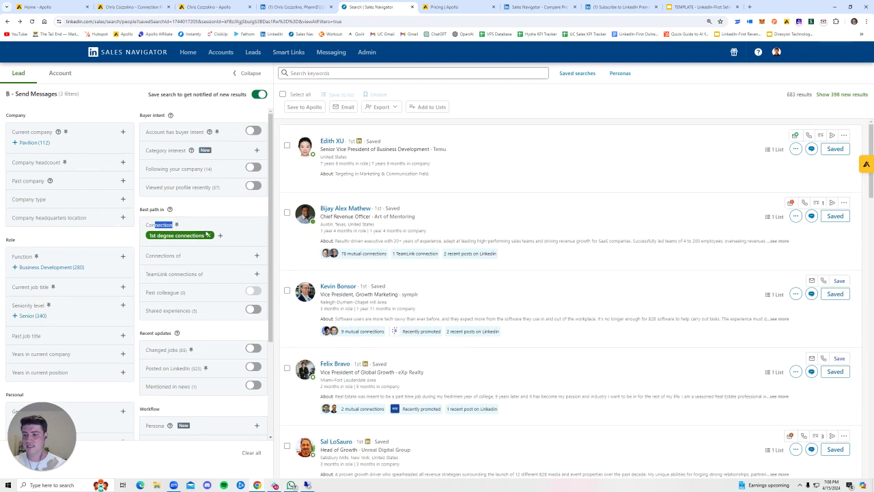
left_click(219, 235)
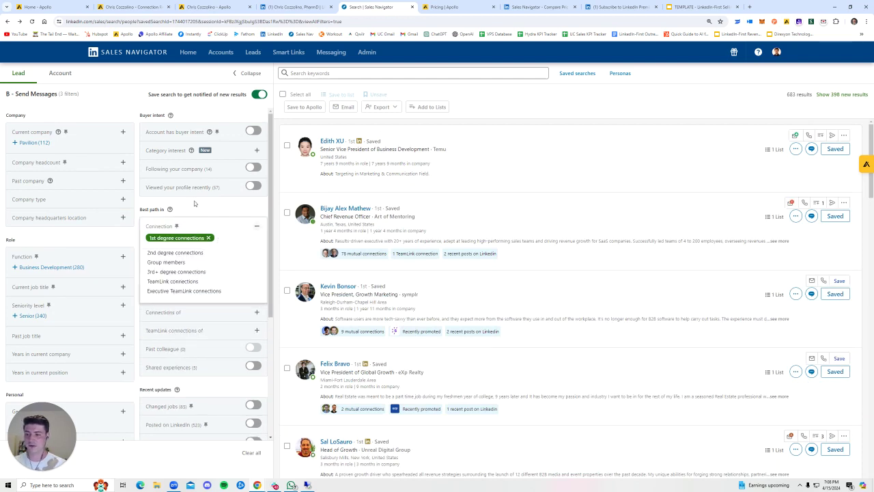
scroll(205, 286, "down", 4)
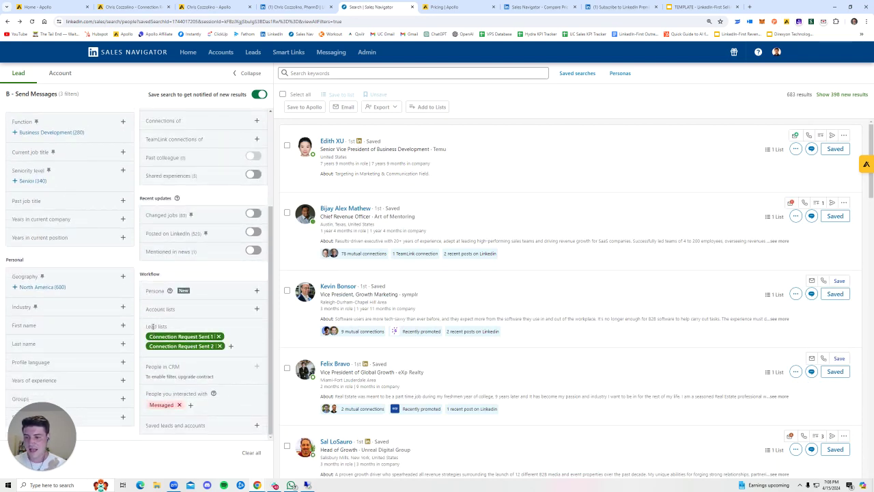
left_click_drag(153, 327, 208, 332)
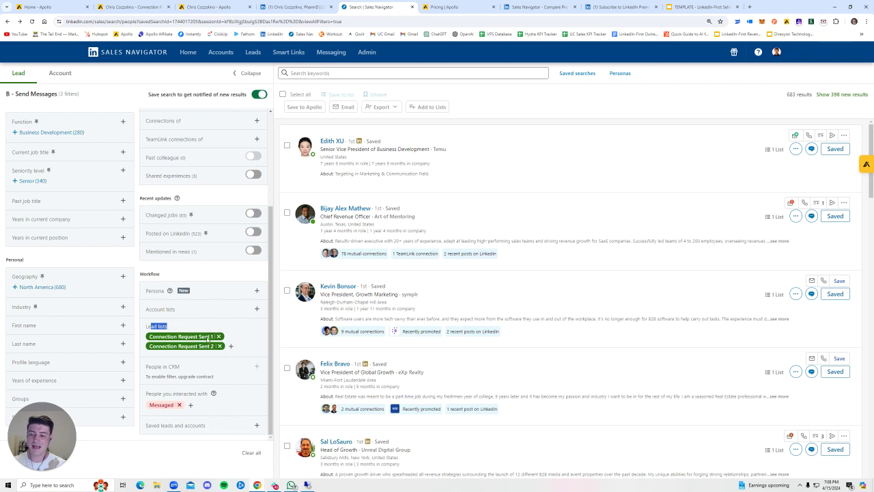
left_click_drag(159, 393, 199, 390)
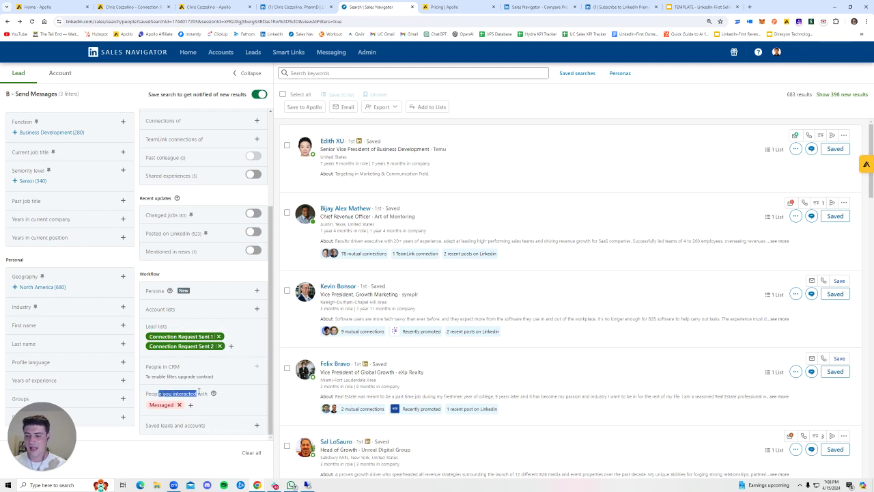
left_click(217, 274)
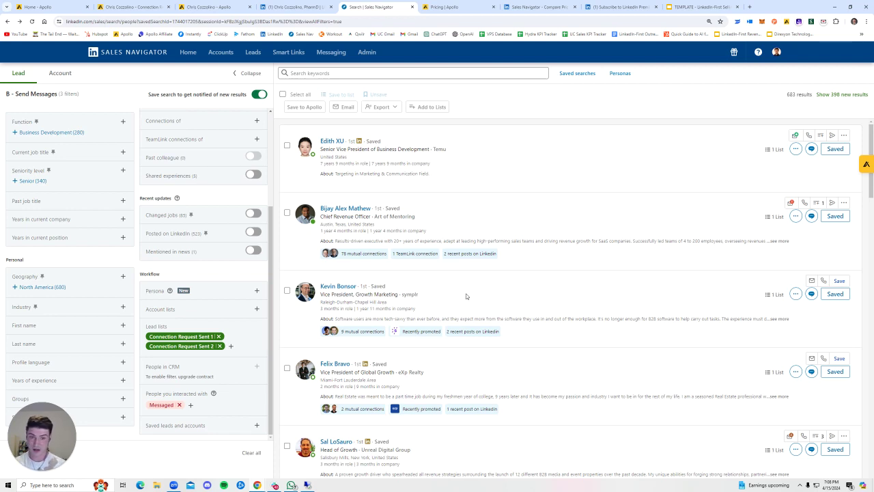
Step: Return to the Sales Navigator home page and reopen the "B - Send Messages" saved lead search from there
left_click(113, 54)
left_click(380, 75)
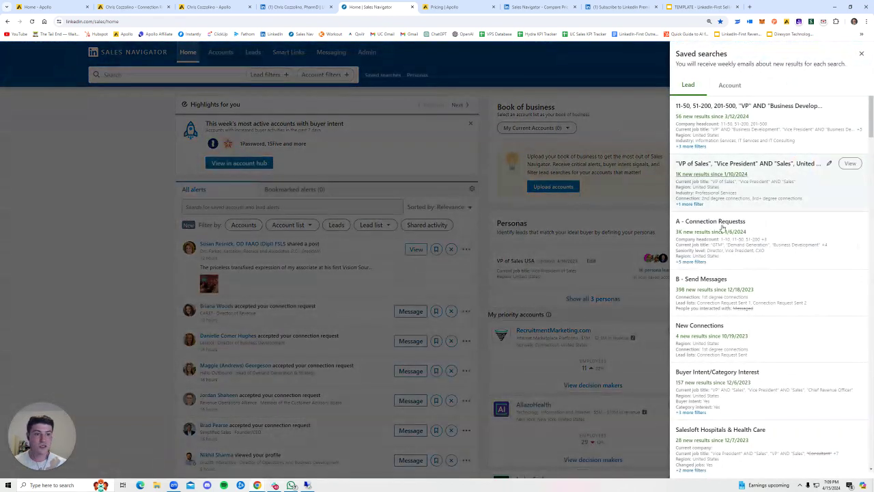
left_click(694, 279)
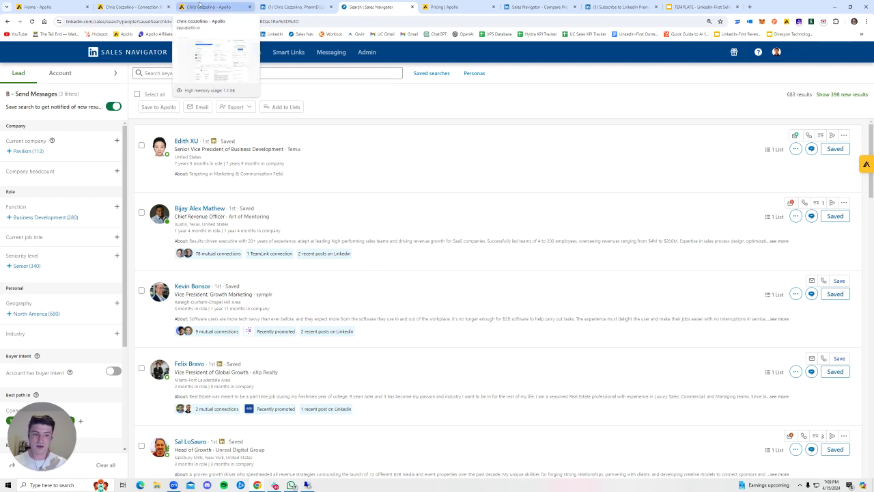
Step: Switch to Apollo, return to the sequences list and open the LinkedIn New Connections sequence
left_click(133, 6)
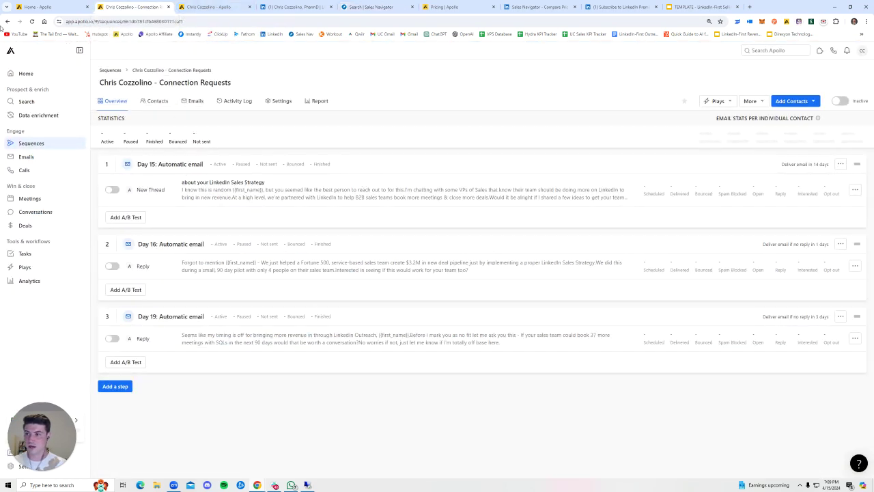
left_click(6, 21)
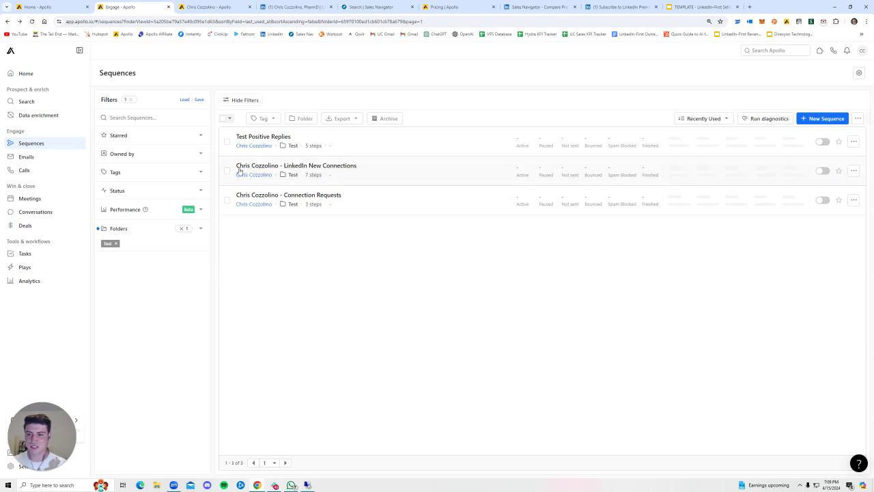
left_click(373, 172)
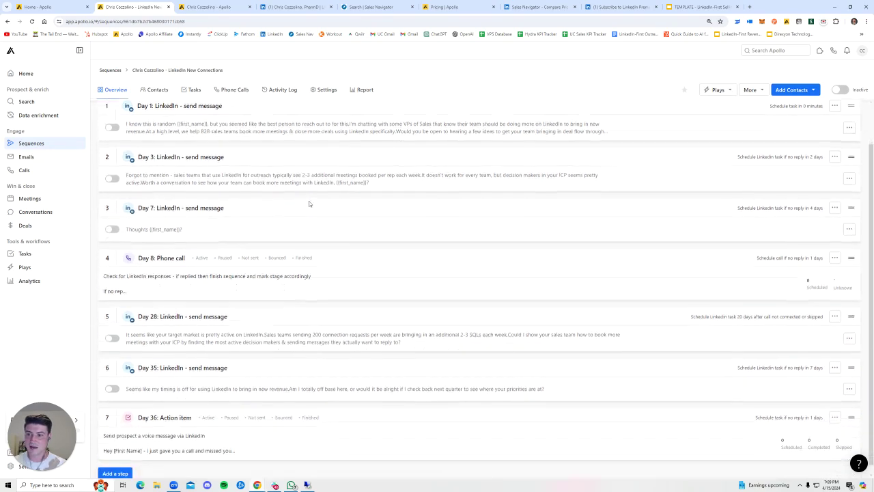
Step: Examine the order and timing of the LinkedIn New Connections steps, from the Day 1 message to the Day 36 action item
scroll(279, 202, "down", 2)
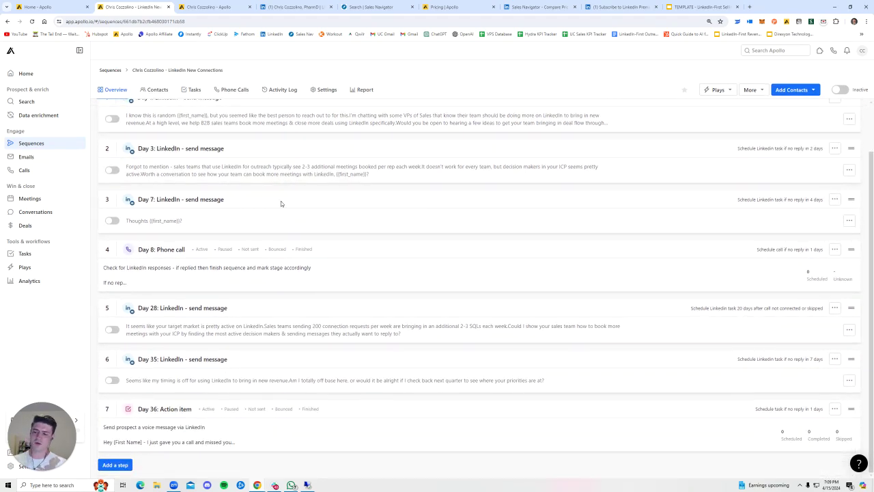
scroll(278, 221, "up", 3)
scroll(253, 279, "down", 3)
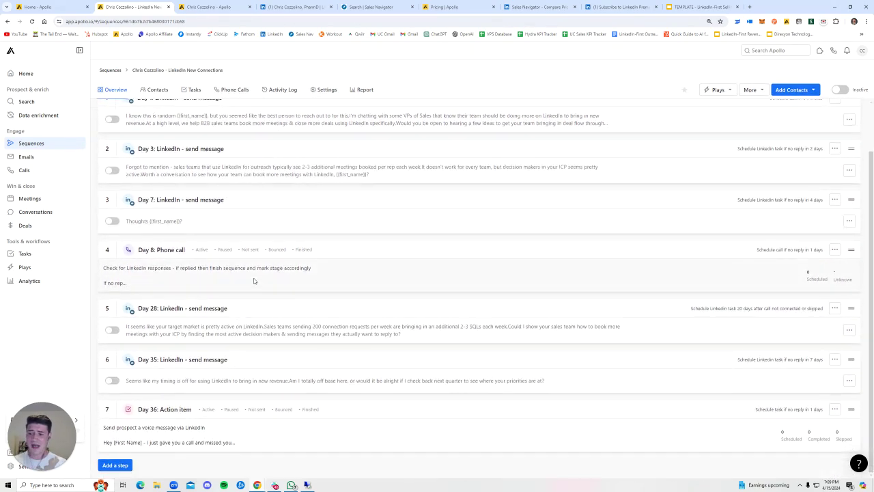
left_click_drag(204, 358, 269, 355)
left_click(271, 358)
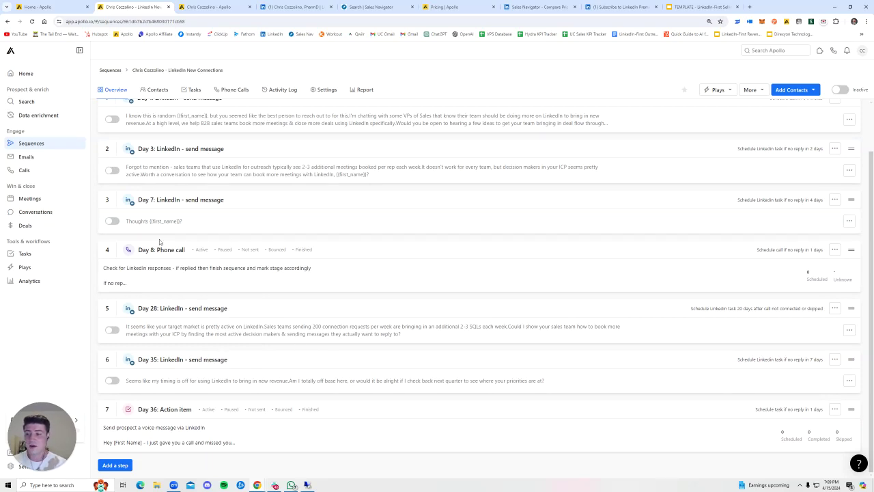
left_click_drag(155, 250, 181, 250)
left_click(197, 301)
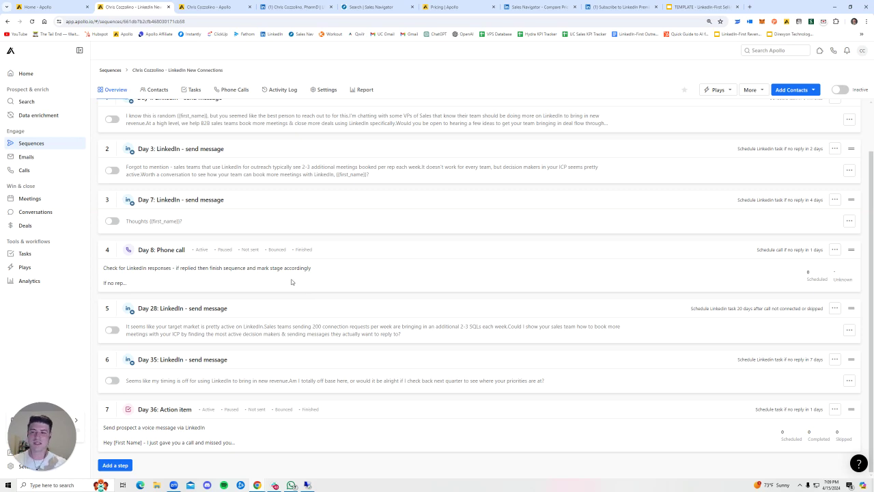
scroll(290, 281, "up", 2)
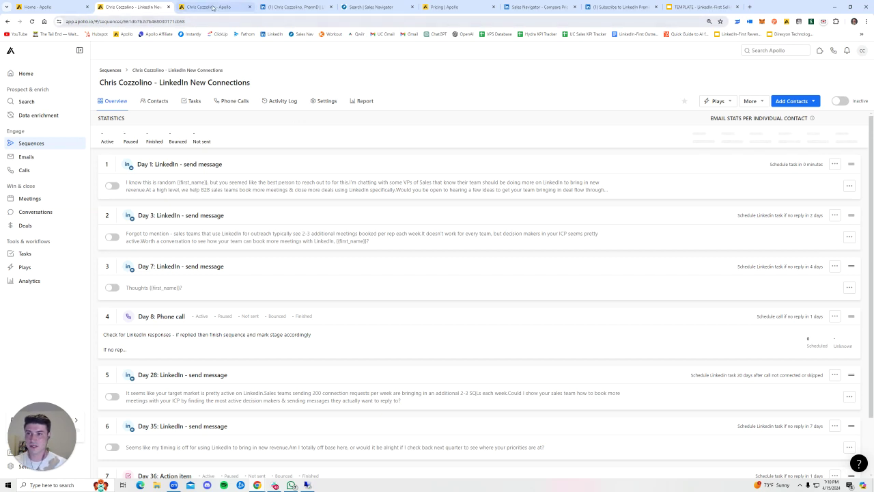
Step: In the Sales Navigator "B - Send Messages" search, select all leads on the page and look through the custom lists for saving them
left_click(294, 7)
left_click(353, 4)
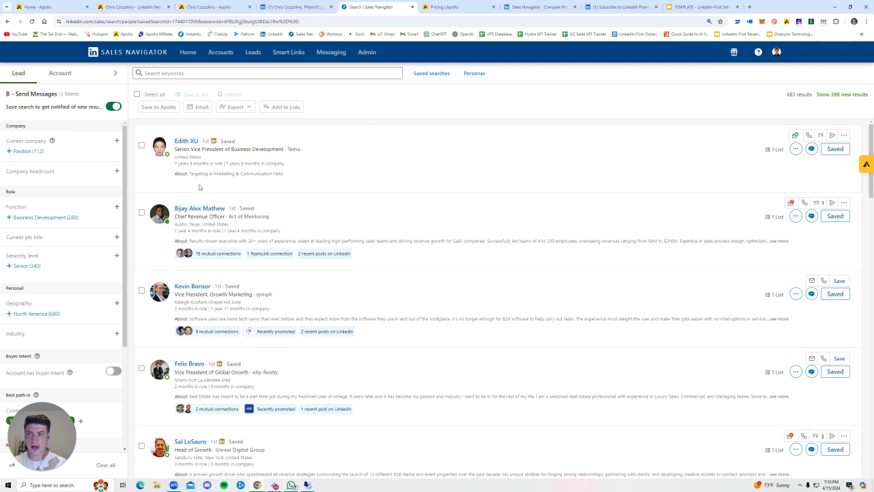
left_click(137, 94)
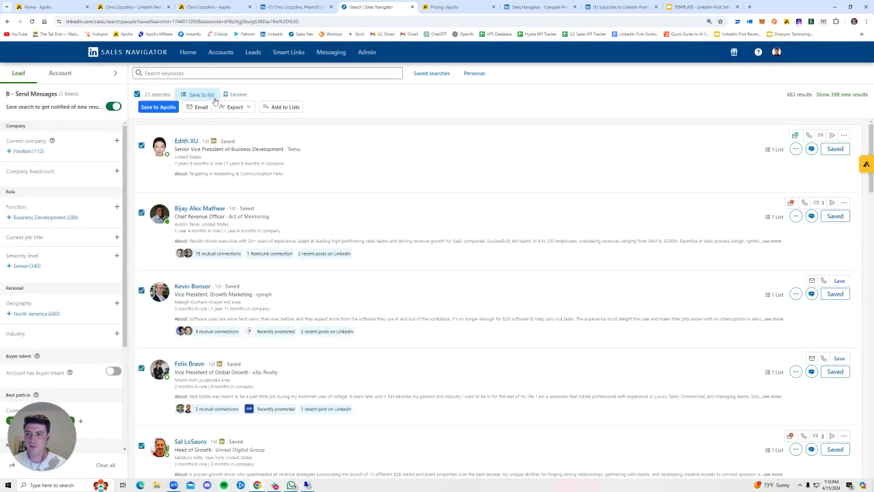
left_click(214, 100)
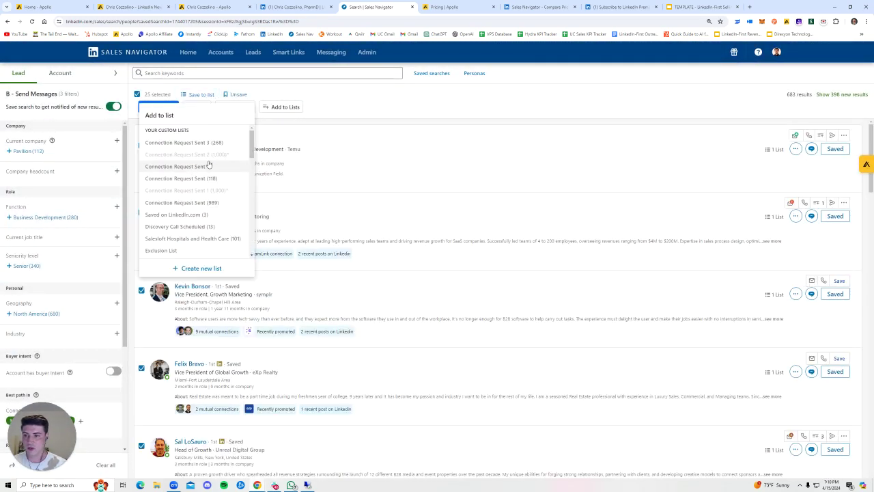
scroll(210, 169, "down", 5)
scroll(211, 191, "down", 3)
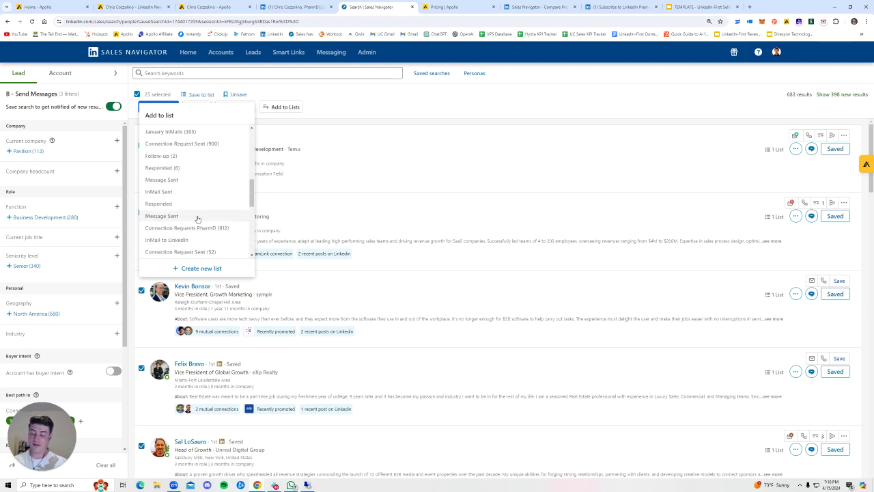
left_click(701, 198)
Step: Start adding the selected leads to a sequence with the Apollo extension and look through the available sequences
left_click(865, 165)
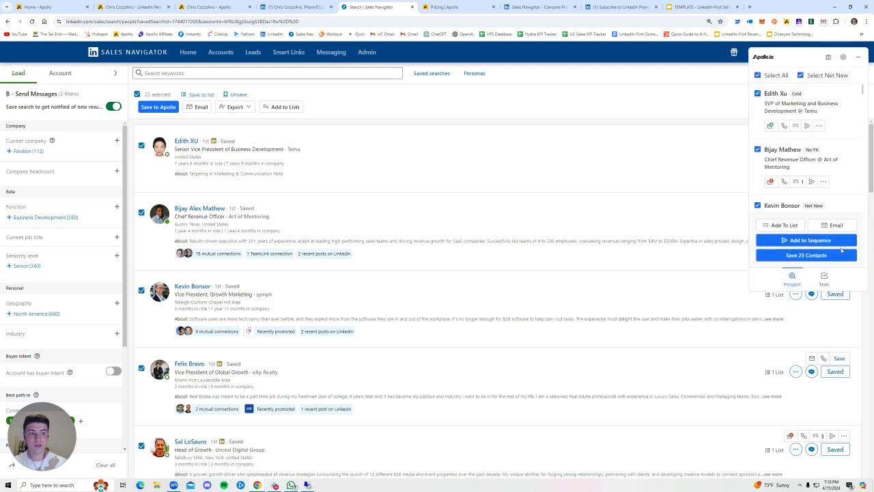
left_click(806, 239)
left_click(804, 223)
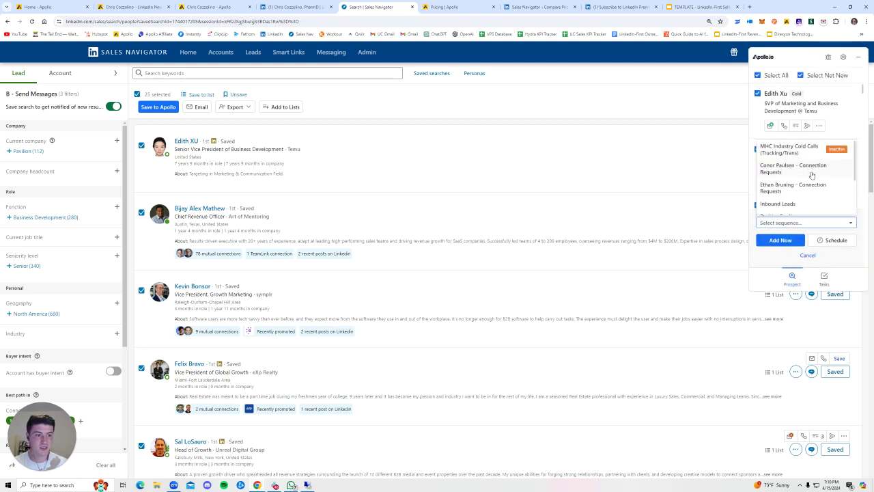
scroll(795, 179, "down", 3)
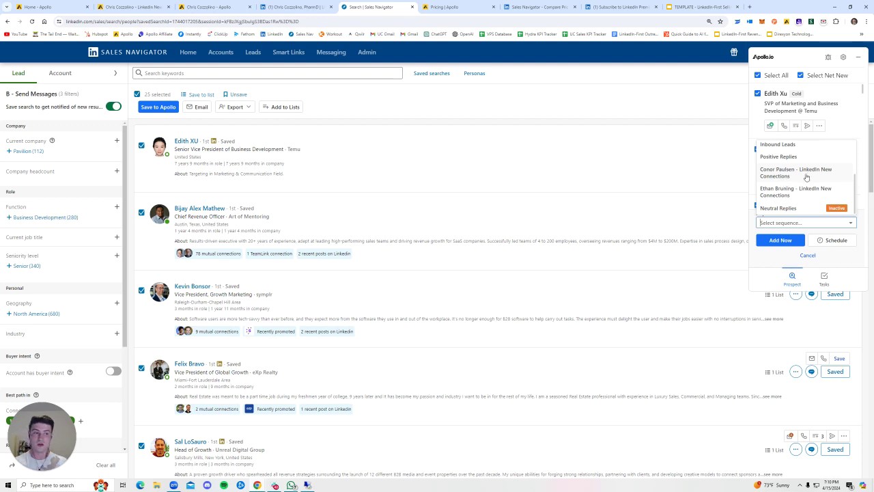
left_click(513, 179)
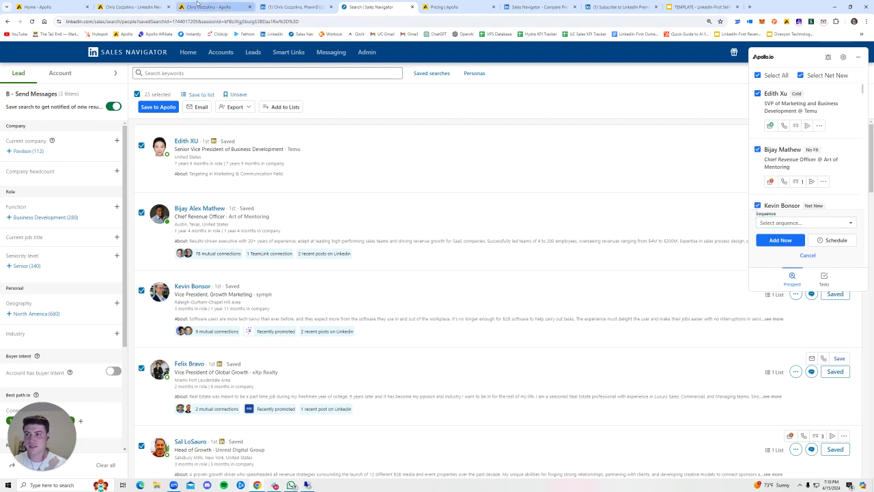
Step: Switch back to the LinkedIn New Connections sequence in Apollo and read the full Day 1 LinkedIn message, leaving it unedited
left_click(156, 6)
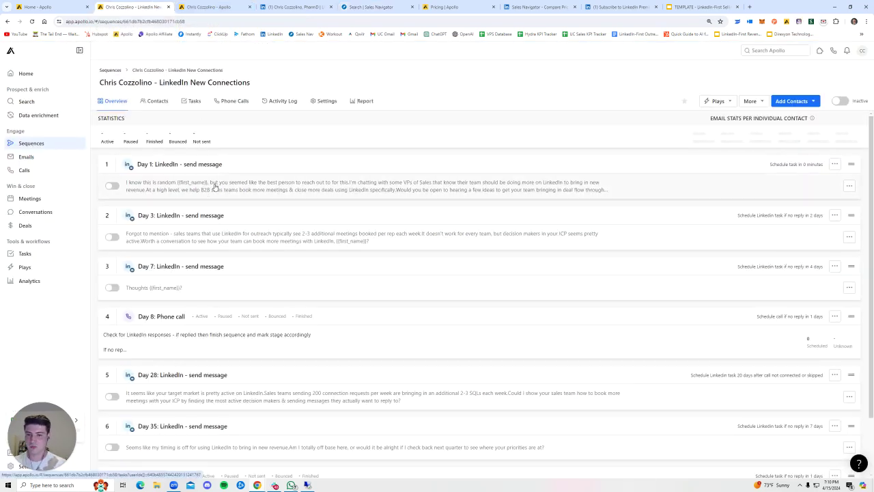
left_click(235, 188)
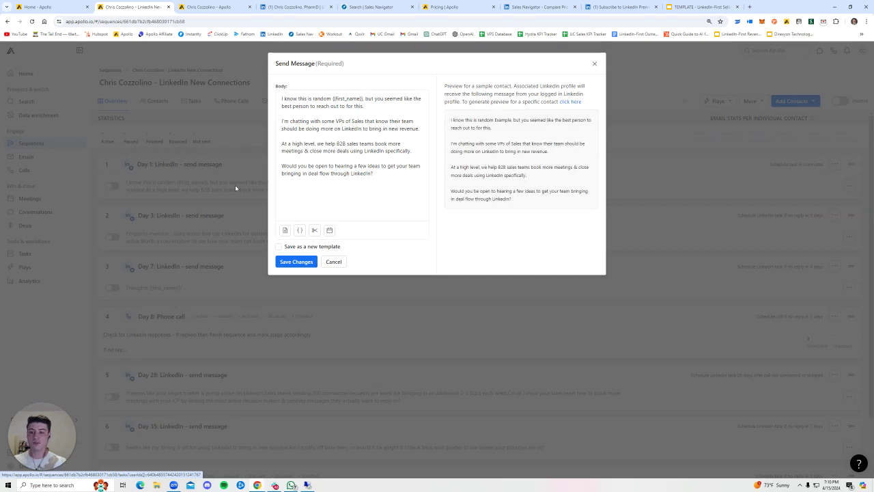
left_click(594, 63)
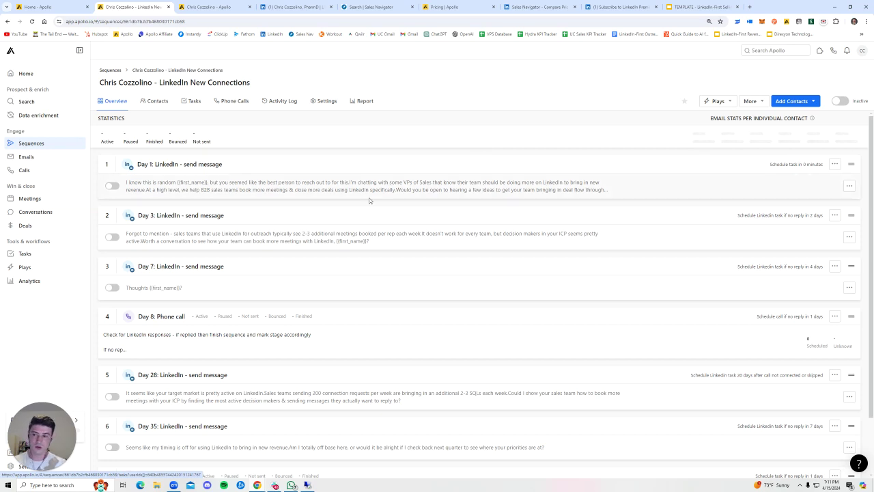
left_click(292, 187)
left_click_drag(282, 98, 395, 175)
left_click(396, 179)
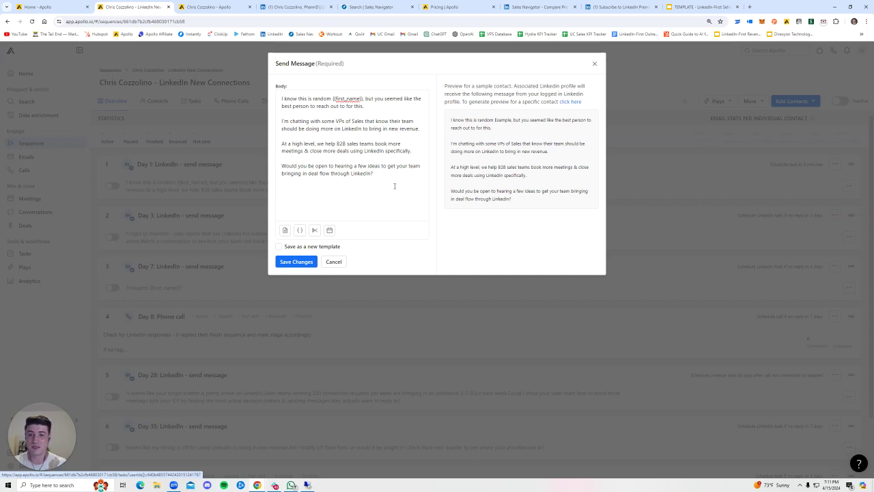
left_click_drag(395, 179, 275, 102)
left_click(367, 156)
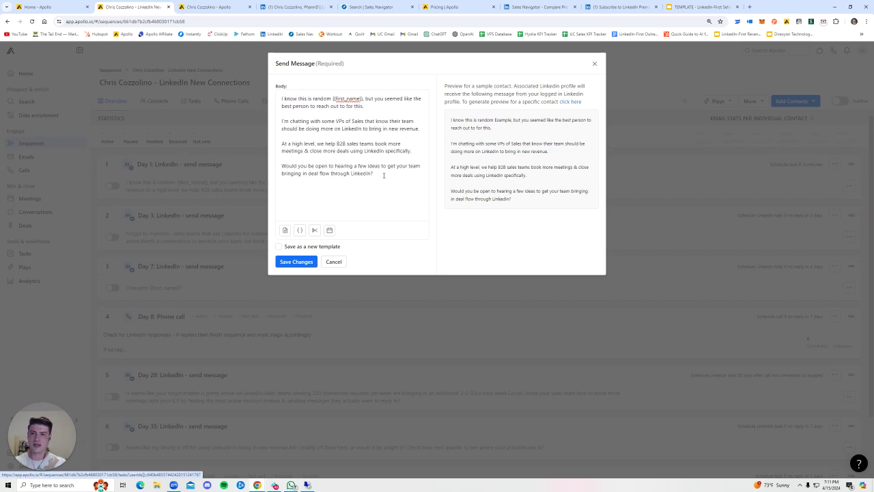
left_click(384, 175)
left_click(594, 63)
Step: Open the Day 3 LinkedIn message of the sequence, read its body and close it without editing
left_click(254, 237)
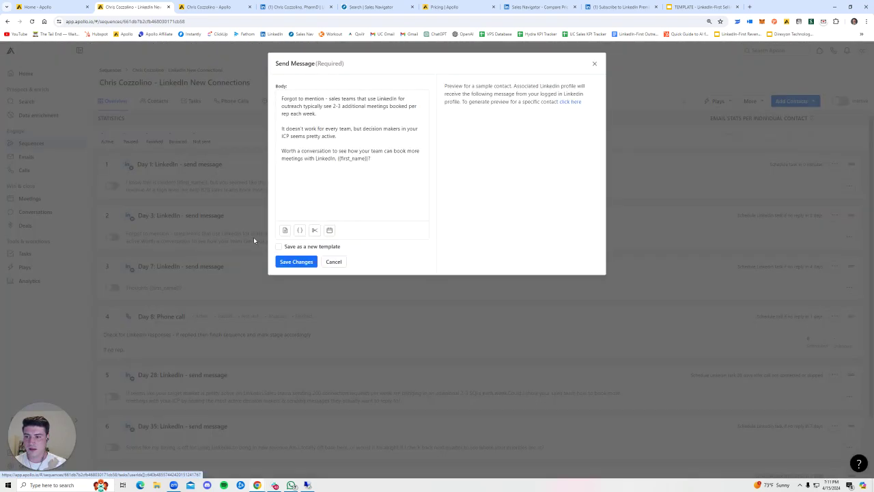
left_click_drag(390, 214, 384, 160)
left_click(342, 121)
left_click(384, 162)
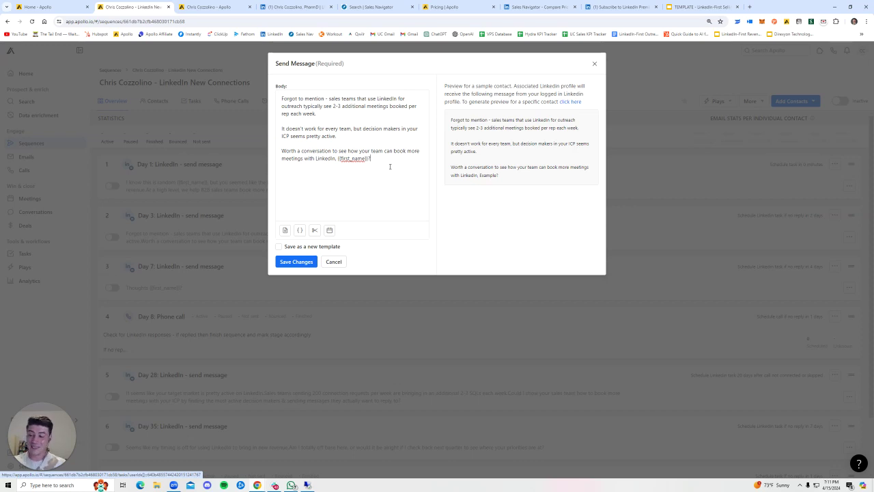
left_click(594, 63)
Step: Open the Day 7 LinkedIn message, check its short follow-up text and close it without editing
left_click(225, 288)
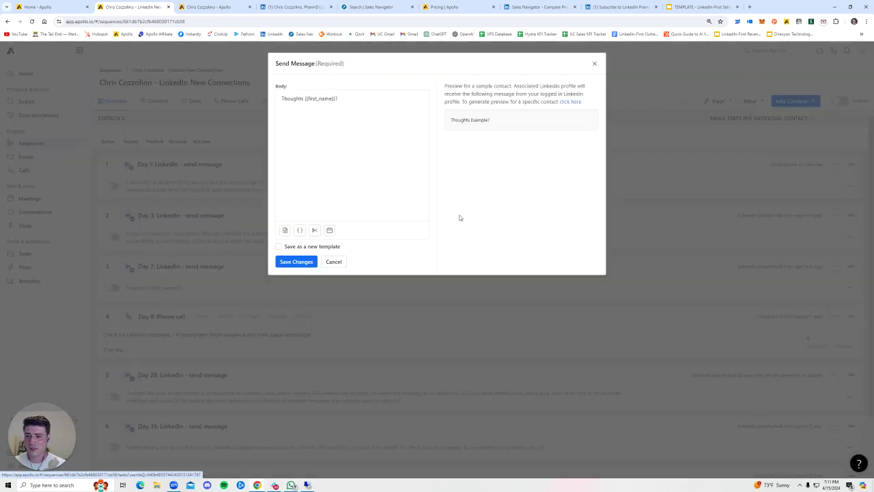
left_click_drag(362, 110, 330, 100)
left_click(350, 90)
left_click(331, 99)
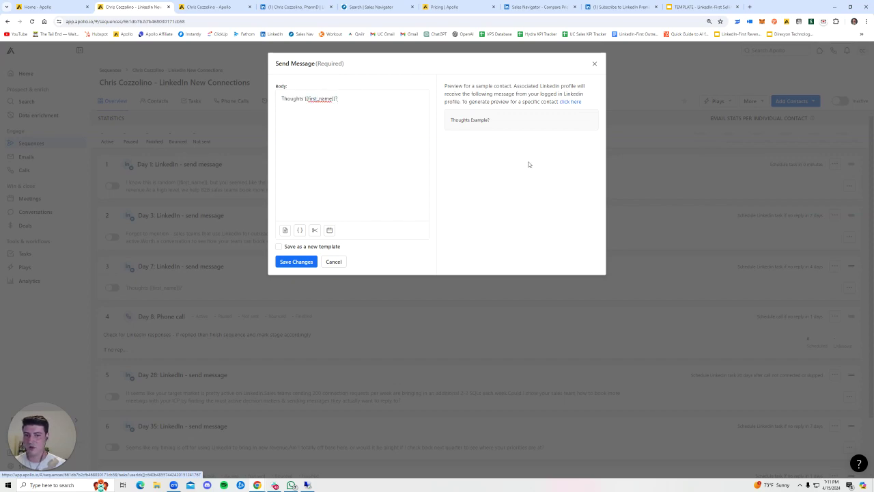
left_click(594, 65)
Step: Examine the Day 28 LinkedIn message step, read its full body and close it without editing
scroll(279, 308, "down", 2)
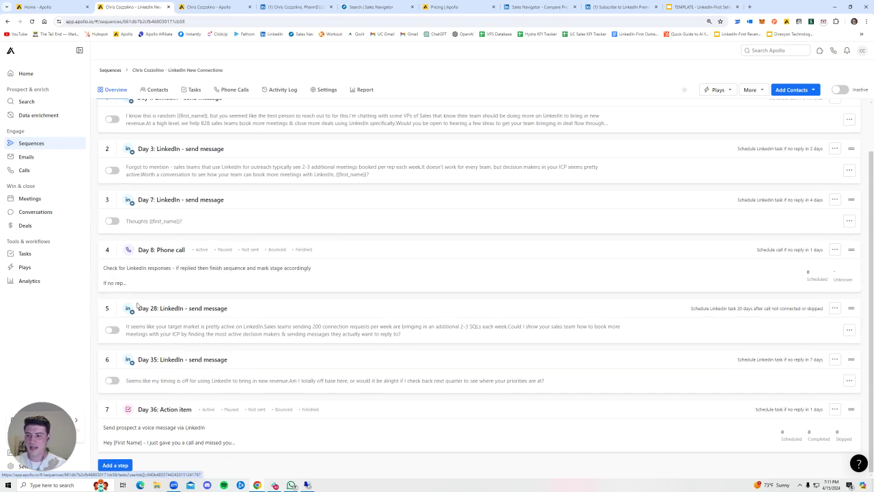
left_click_drag(137, 307, 266, 309)
left_click(266, 309)
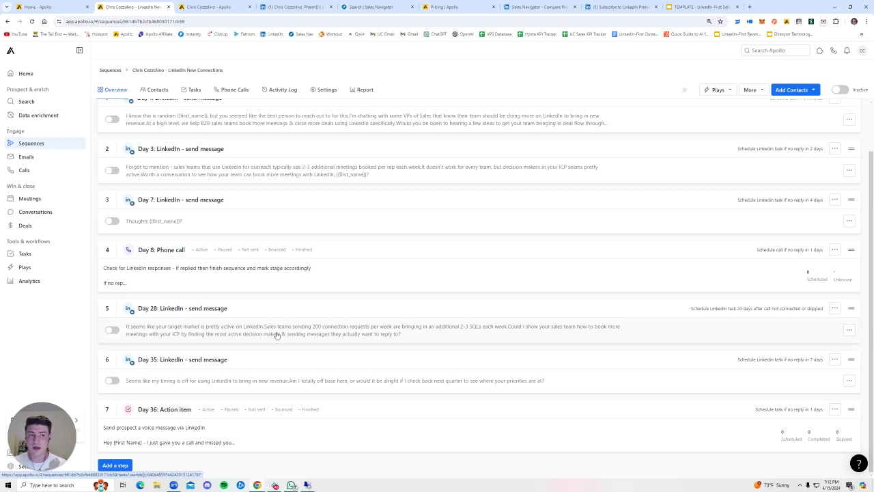
left_click(221, 335)
left_click_drag(413, 155, 261, 101)
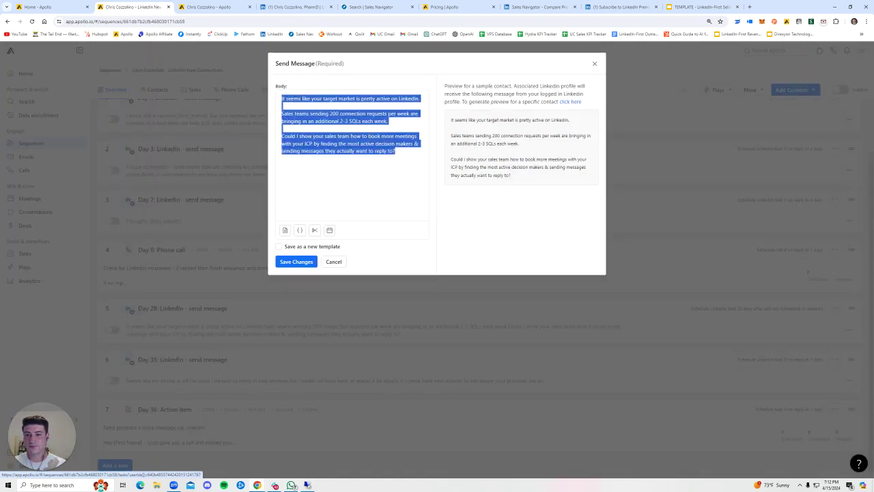
left_click_drag(396, 152, 282, 98)
left_click_drag(396, 151, 281, 98)
left_click(327, 122)
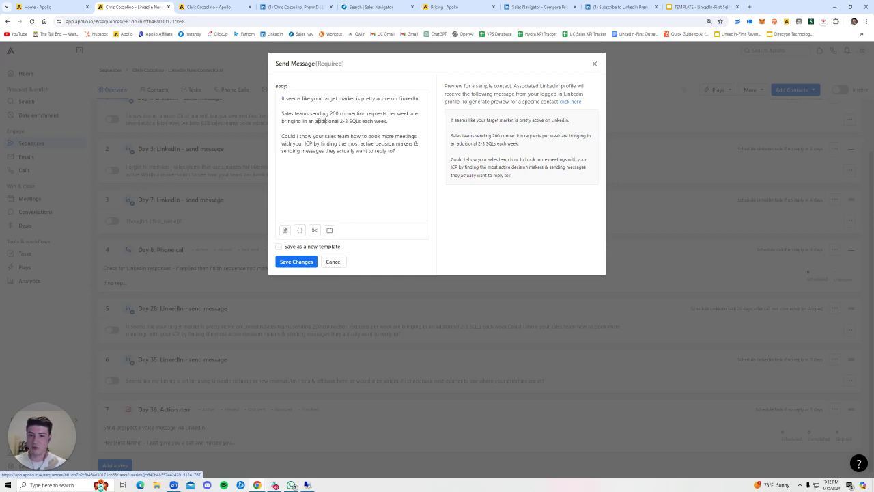
left_click(362, 99)
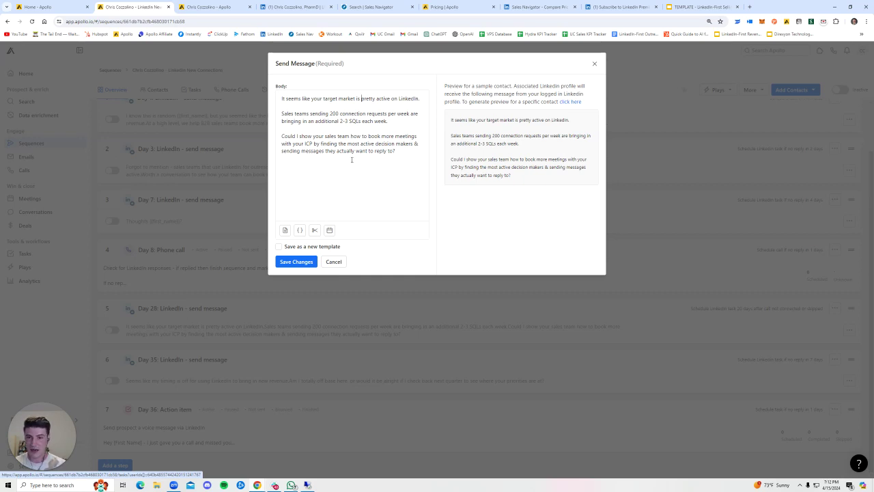
left_click_drag(406, 149, 277, 87)
left_click(594, 64)
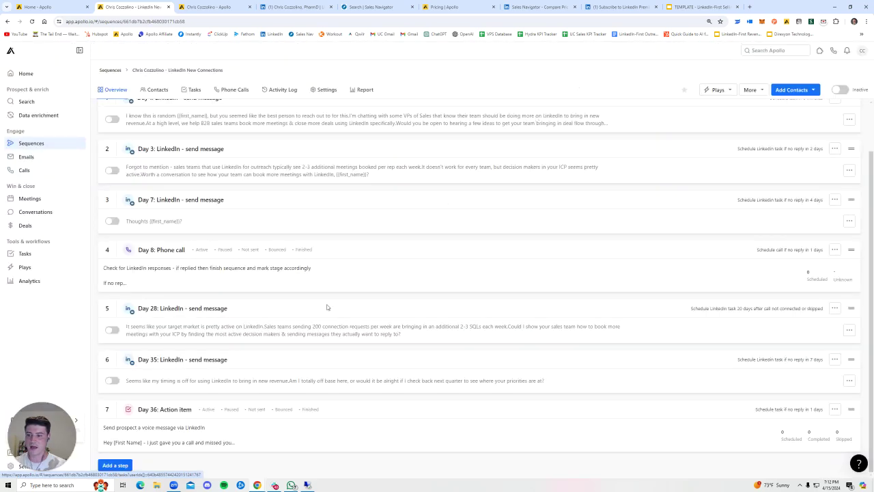
Step: Read the full Day 35 LinkedIn message, close it, and examine the Day 36 action item's voice message instructions
left_click(237, 382)
left_click_drag(405, 128, 281, 97)
left_click(408, 133)
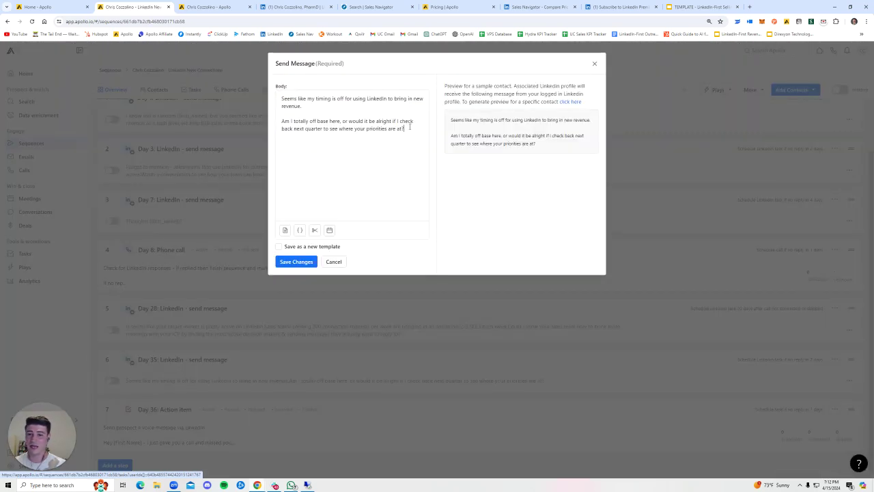
left_click_drag(414, 131, 273, 99)
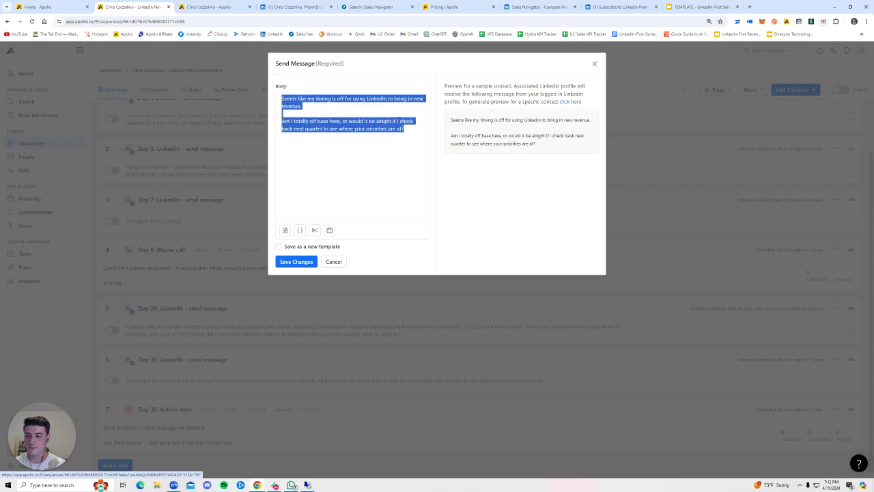
left_click(595, 64)
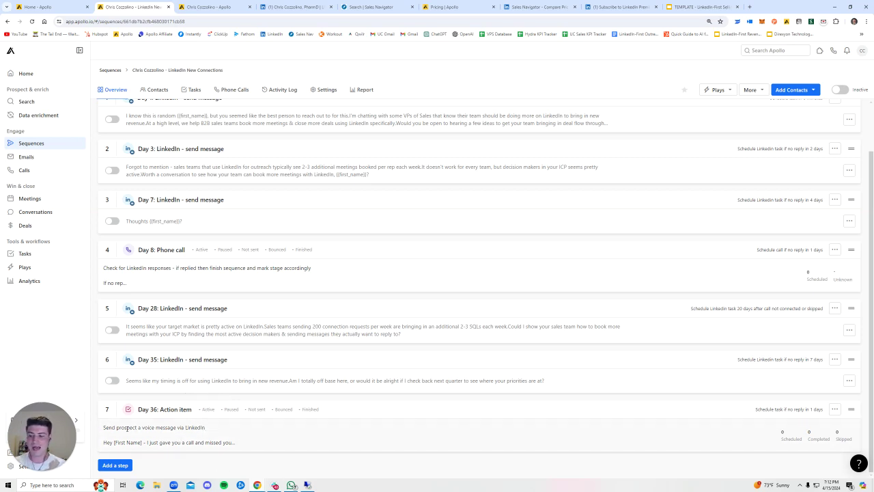
left_click_drag(108, 426, 235, 443)
left_click(235, 443)
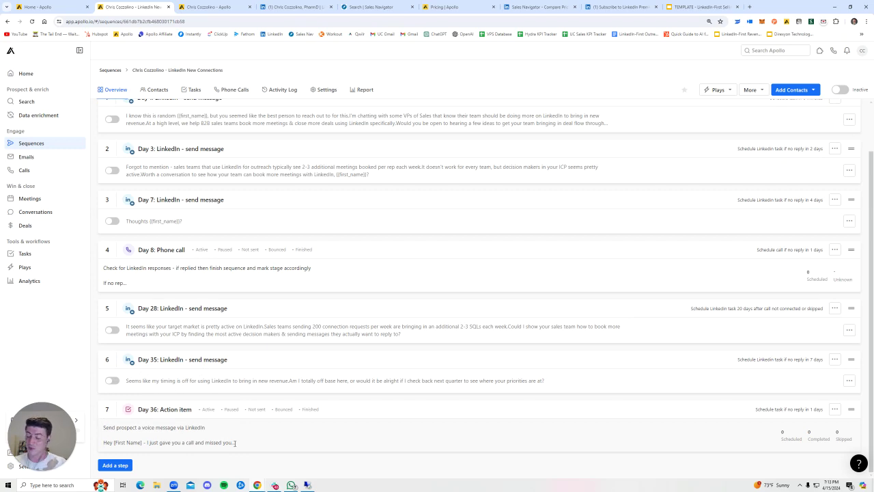
Step: Switch to Sales Navigator and open the saved lead searches B - Send Messages and A - Connection Requestss
scroll(260, 382, "up", 3)
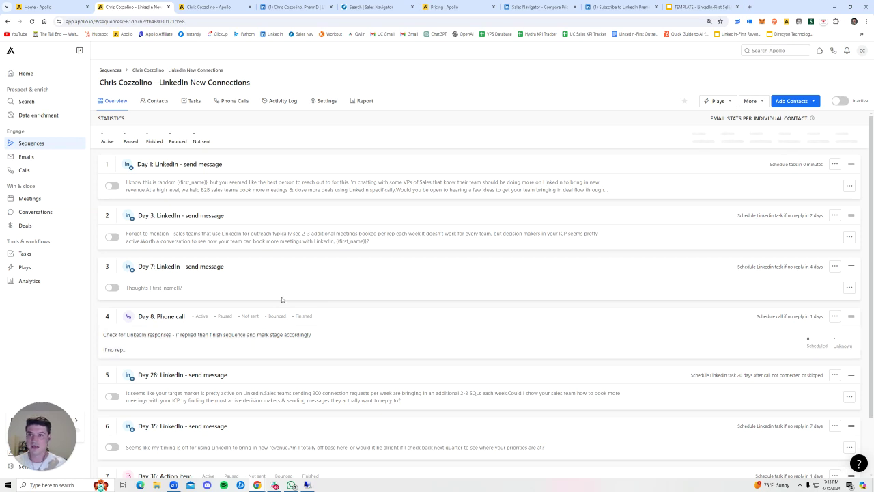
left_click(209, 7)
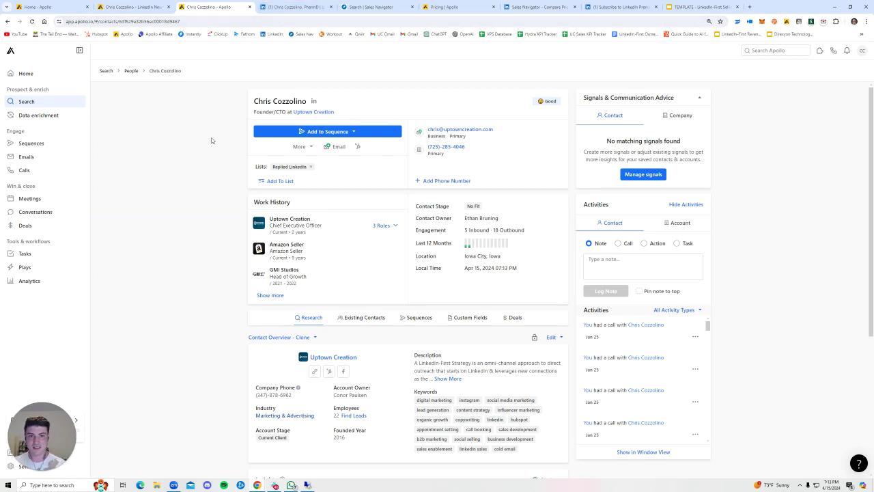
left_click(294, 7)
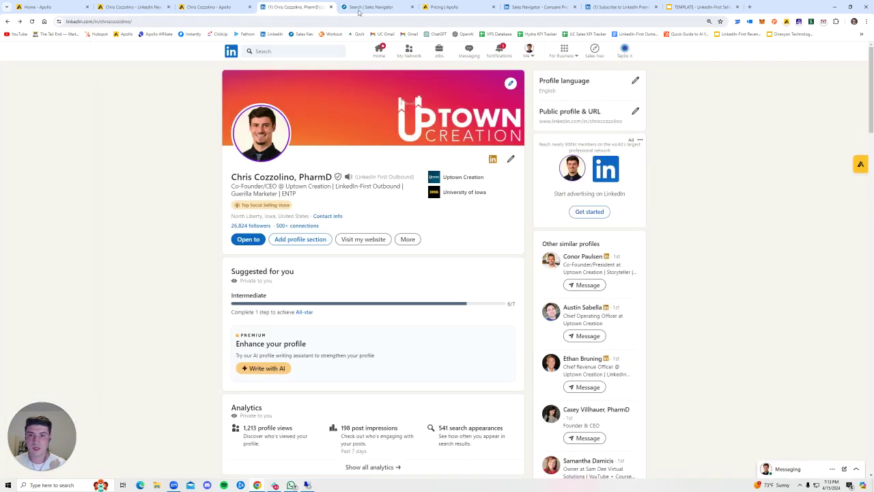
left_click(363, 6)
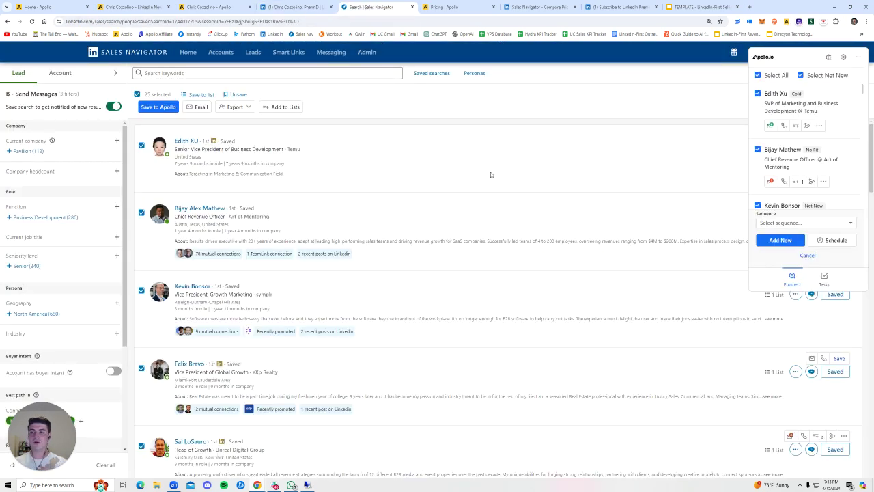
left_click(441, 77)
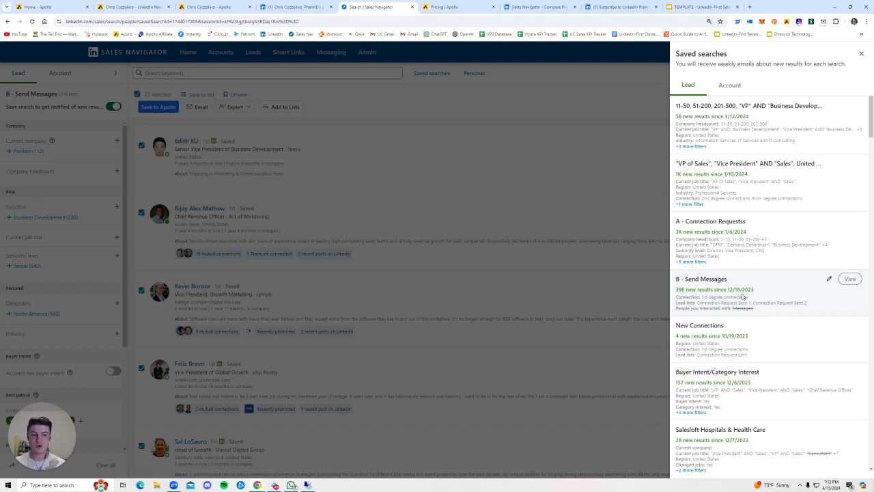
left_click(707, 280)
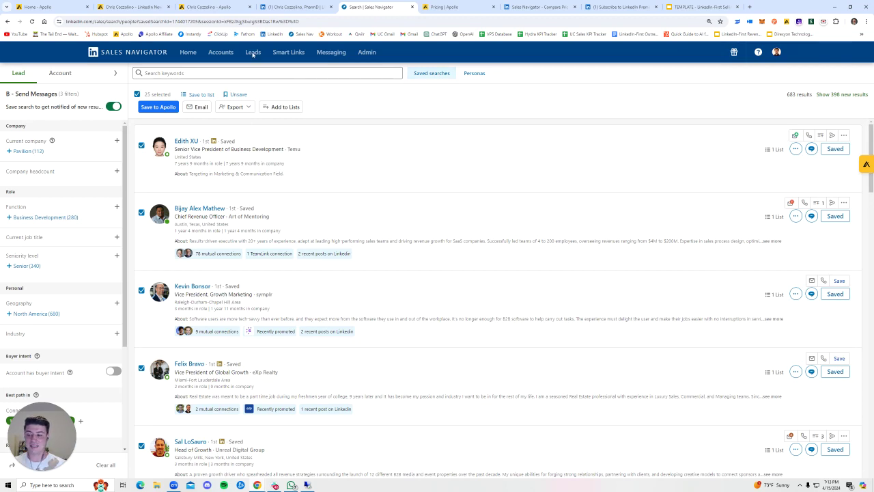
left_click(431, 73)
left_click(704, 221)
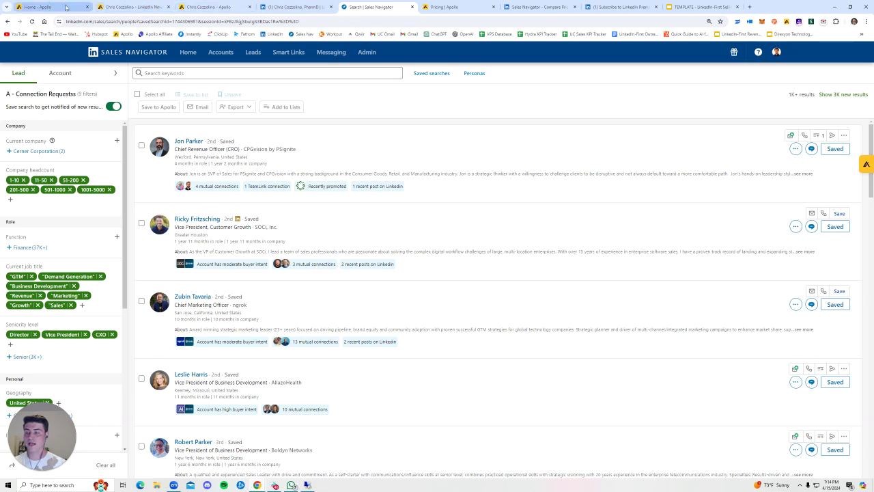
Step: Switch to Apollo, return to the sequences list, and view the sample prospect's contact record
left_click(137, 6)
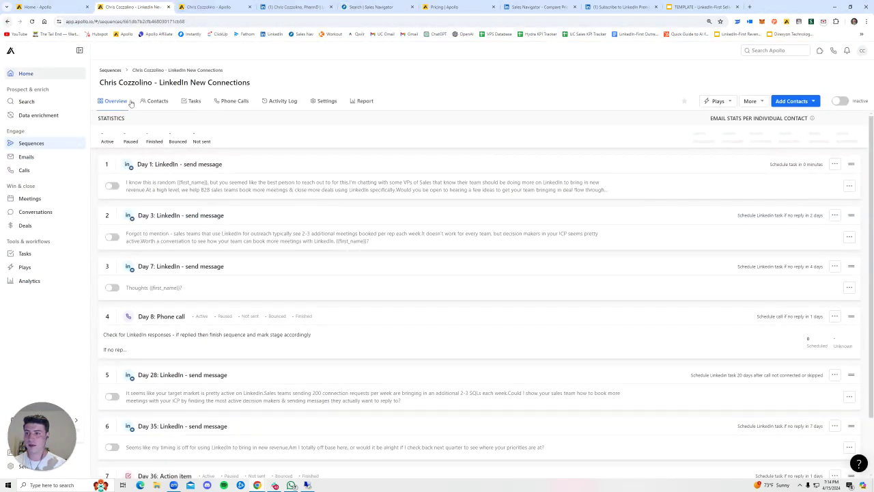
left_click(7, 21)
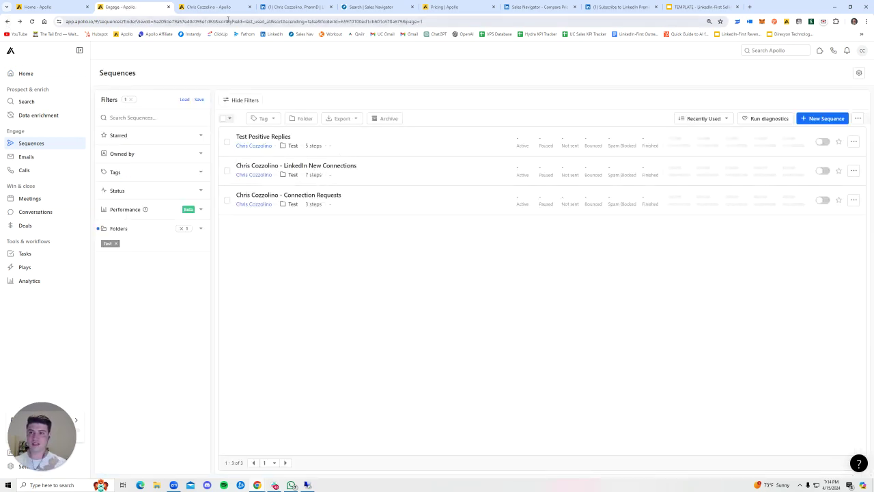
left_click(208, 7)
left_click_drag(192, 110, 444, 243)
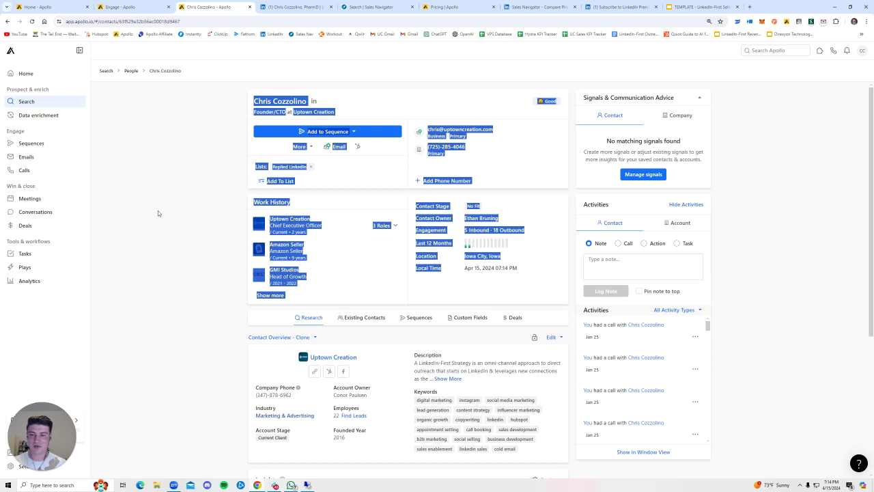
left_click(205, 185)
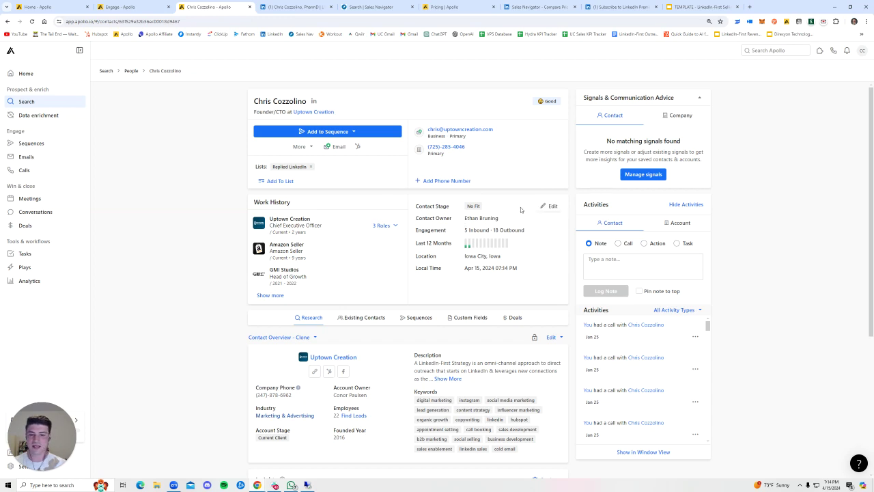
Step: Examine the record's Contact Stage field and its available stage options, closing the editor without changing the stage
left_click_drag(427, 206, 459, 207)
left_click(451, 207)
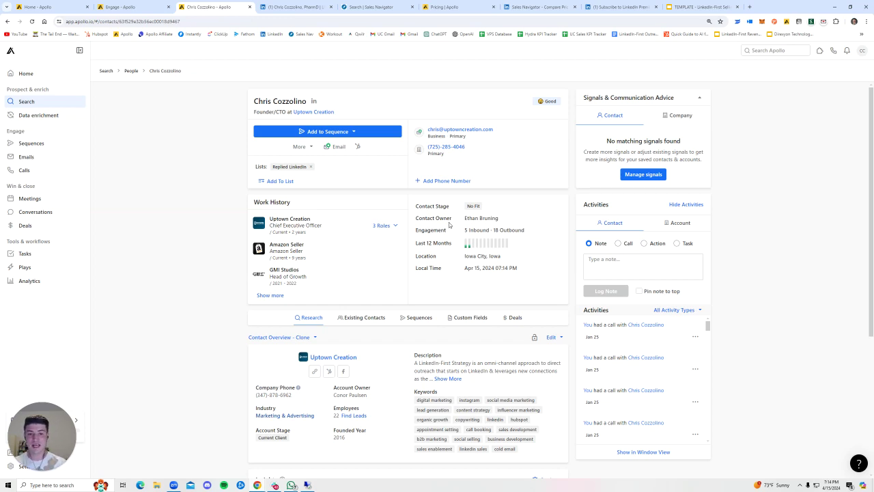
left_click_drag(425, 206, 453, 208)
left_click(453, 209)
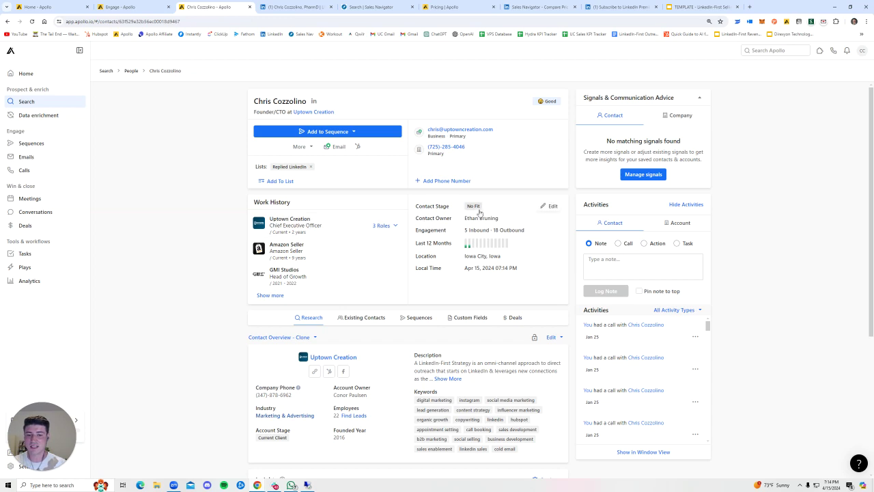
left_click(549, 205)
left_click(509, 223)
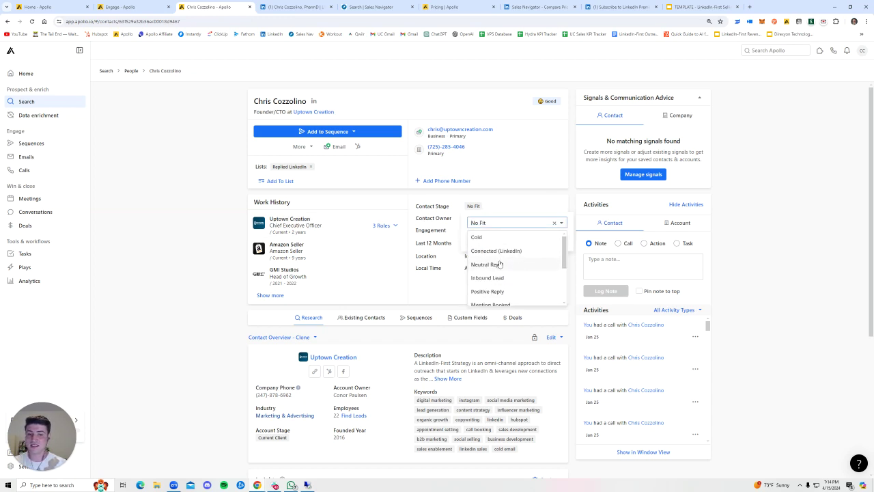
scroll(499, 264, "down", 1)
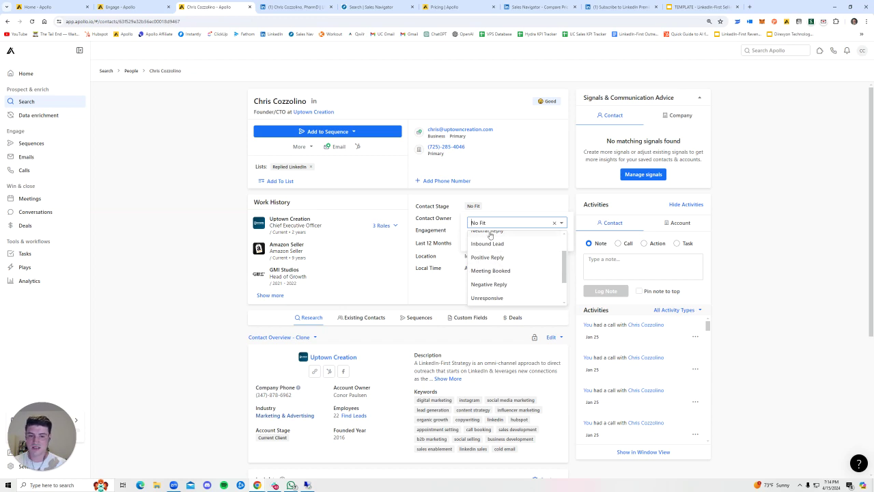
left_click(217, 259)
left_click(540, 208)
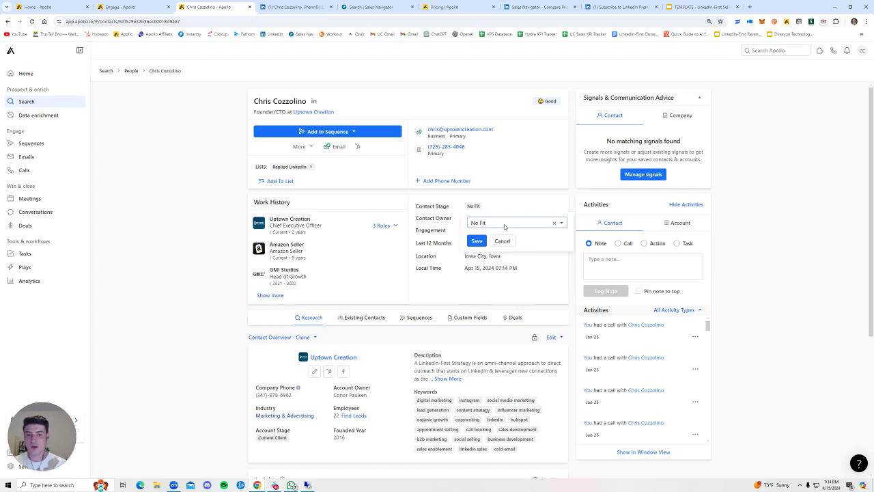
left_click(504, 227)
left_click(193, 263)
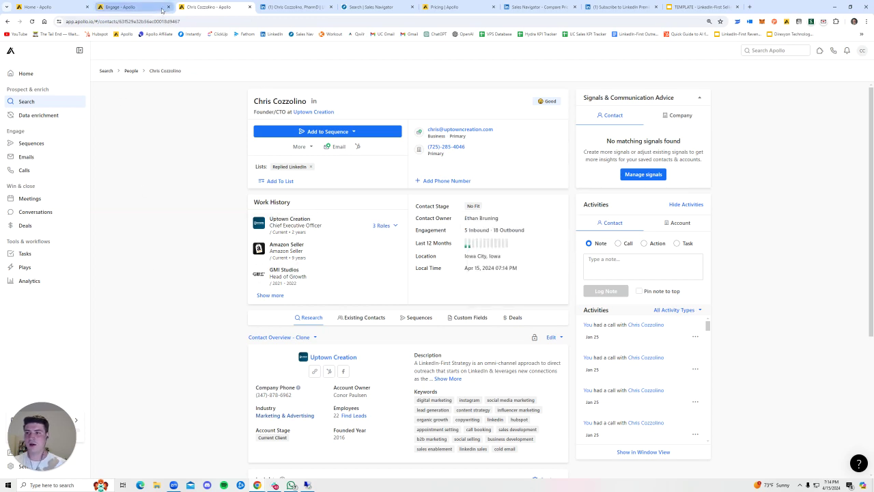
Step: Open the Test Positive Replies sequence and read the instructions of its Day 2 phone call step
left_click(129, 7)
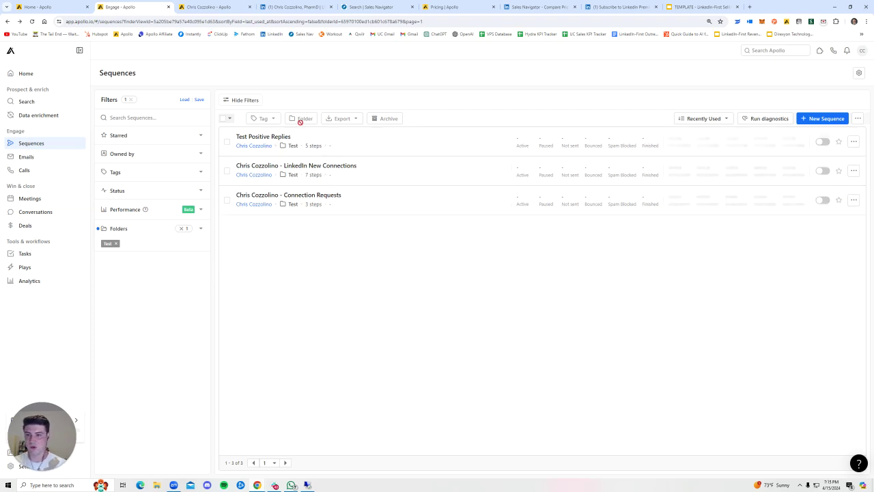
left_click(277, 139)
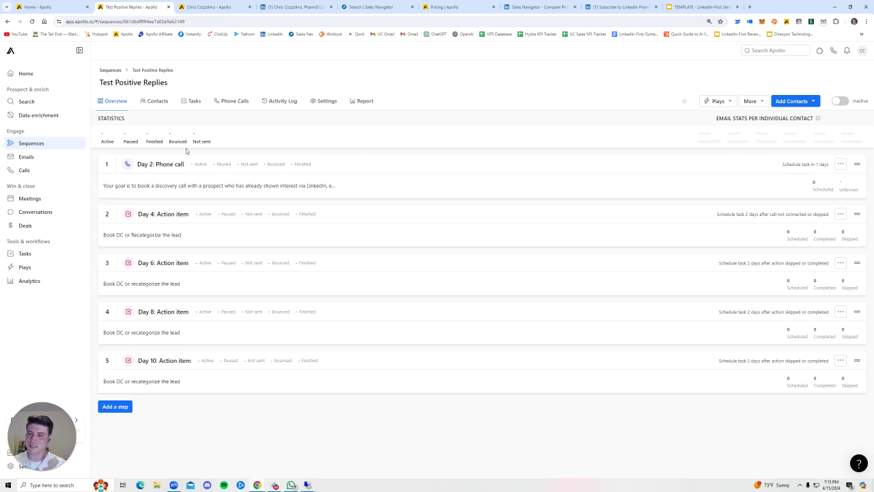
left_click_drag(138, 164, 184, 165)
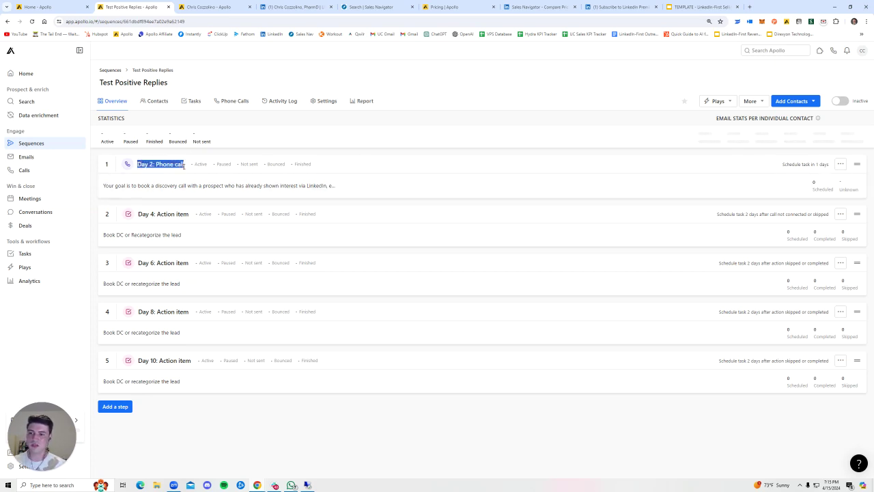
left_click(173, 185)
left_click_drag(106, 186, 283, 186)
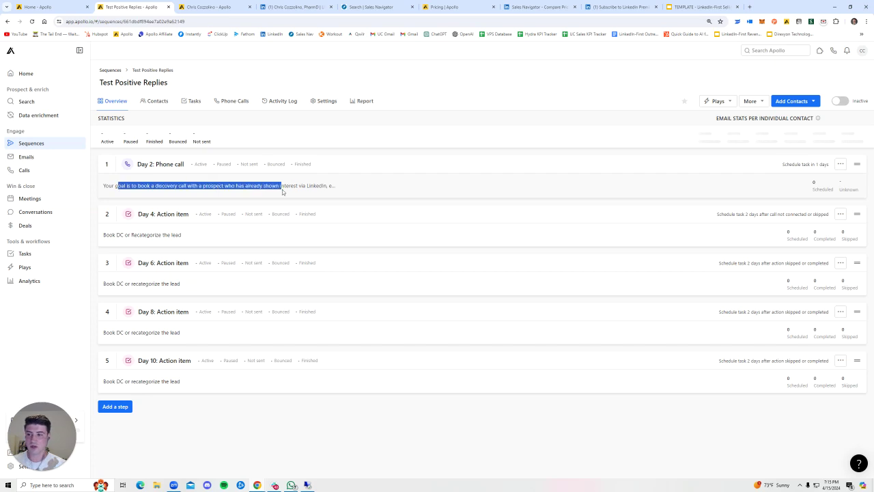
left_click(283, 186)
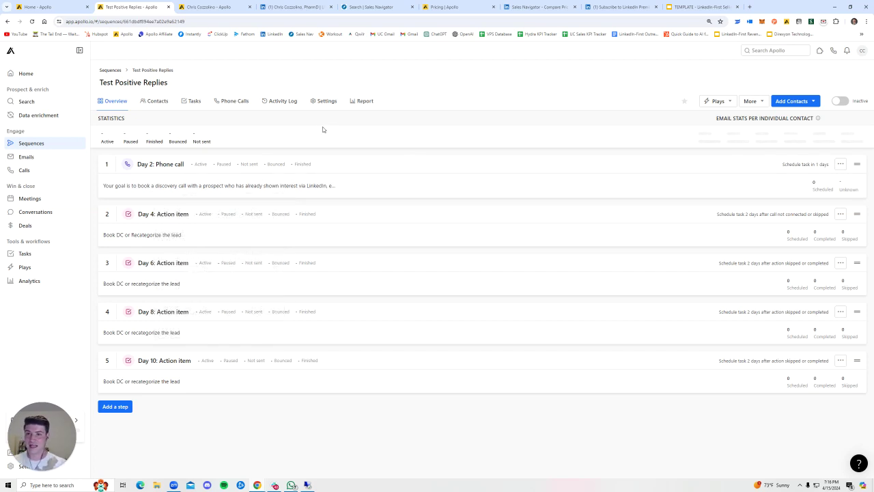
Step: Return to Sales Navigator and expand the full filter set of the A - Connection Requestss search
left_click(335, 5)
left_click(345, 7)
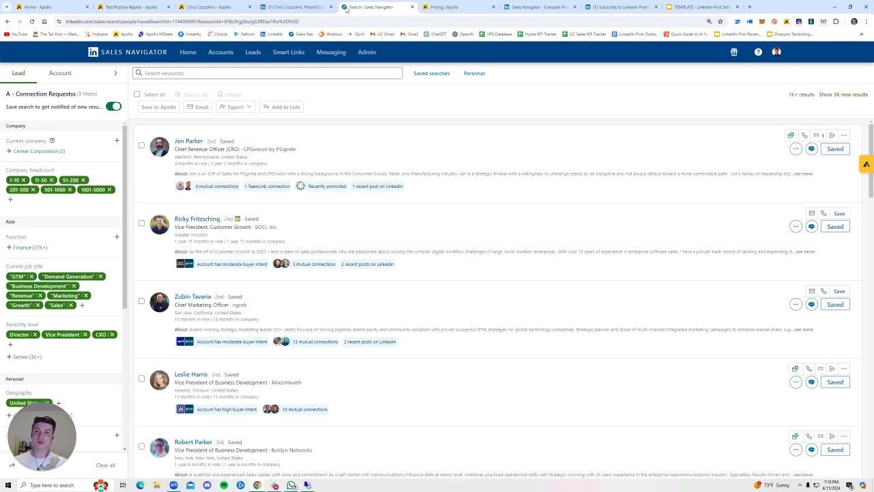
left_click(115, 75)
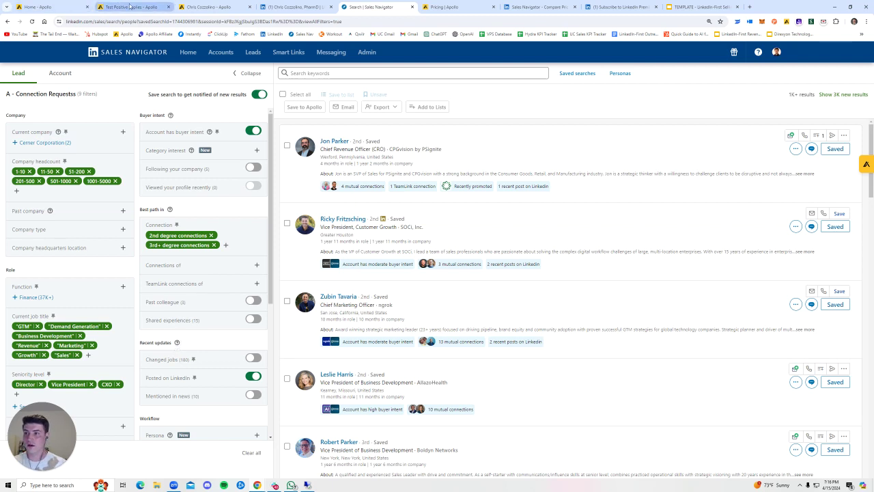
mouse_move(216, 3)
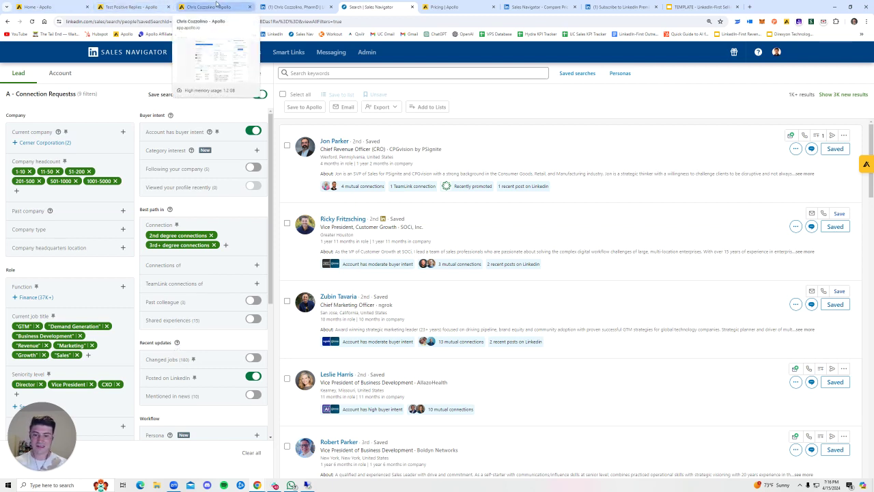